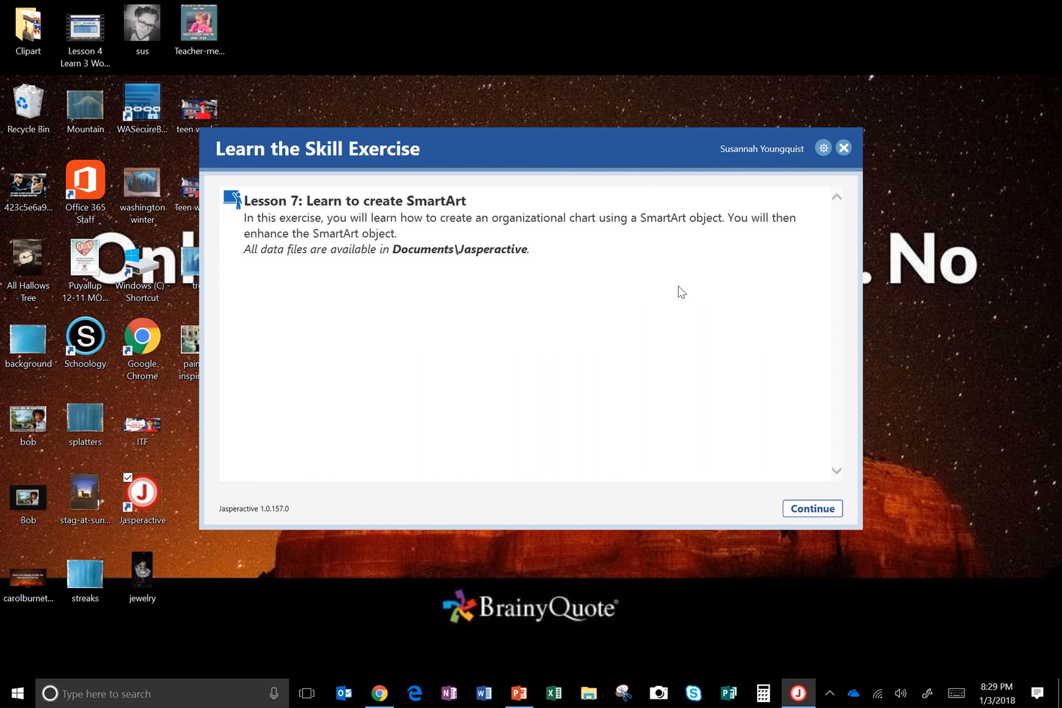
- Start the Lesson 7 SmartArt exercise and create a new blank document in Word
left_click(808, 508)
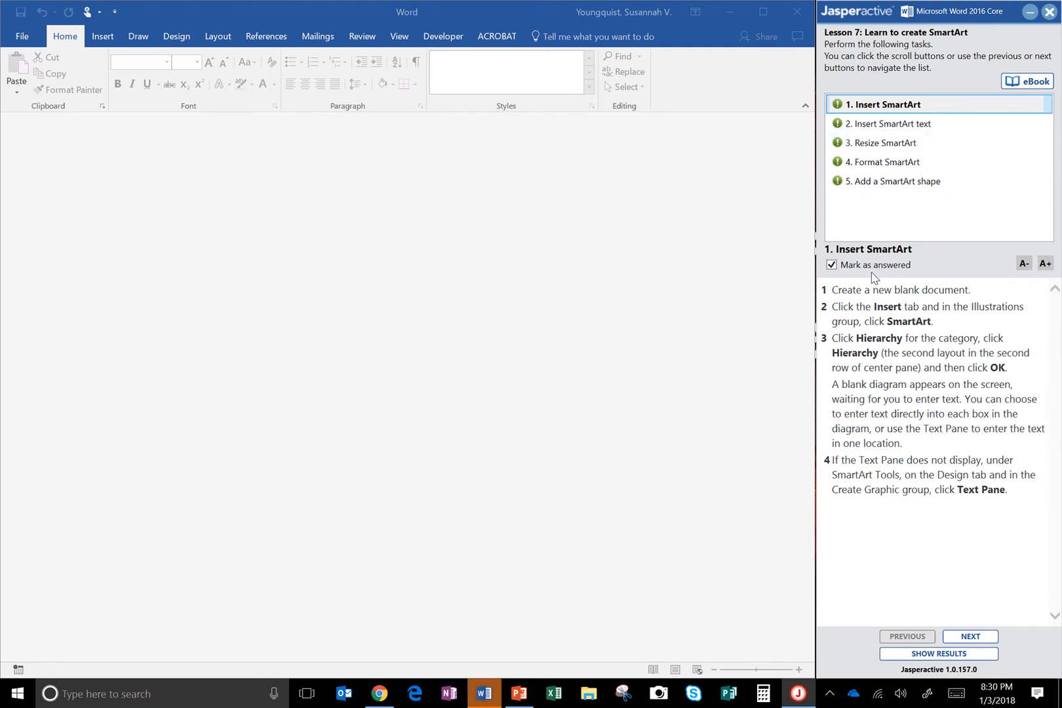
left_click(871, 272)
left_click(871, 272)
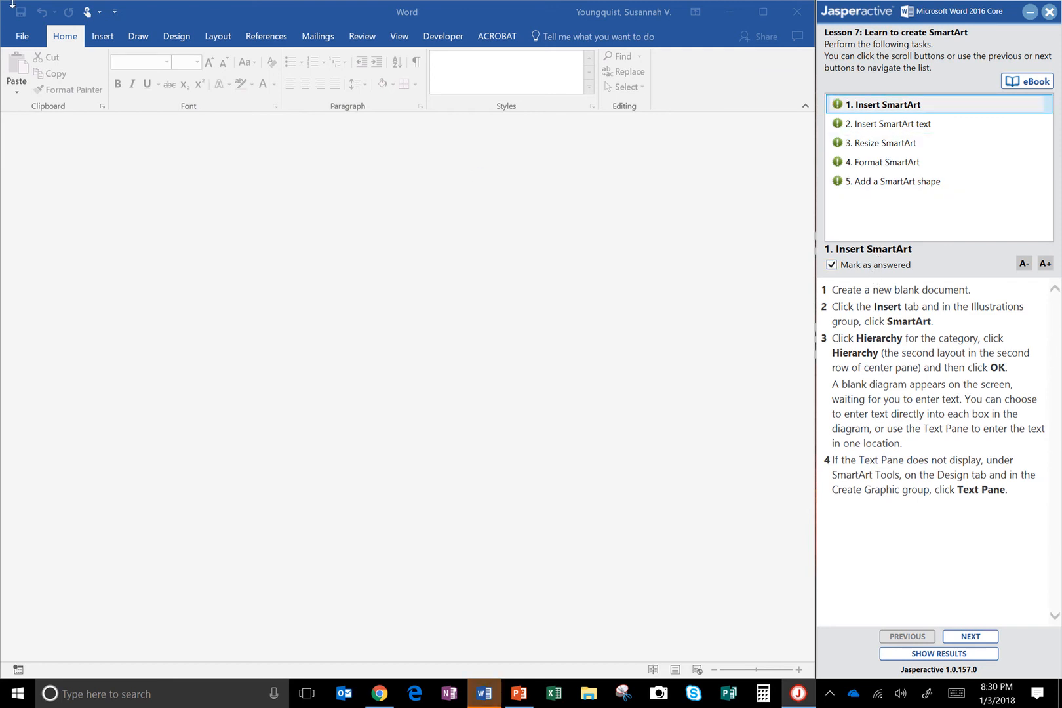
left_click(325, 227)
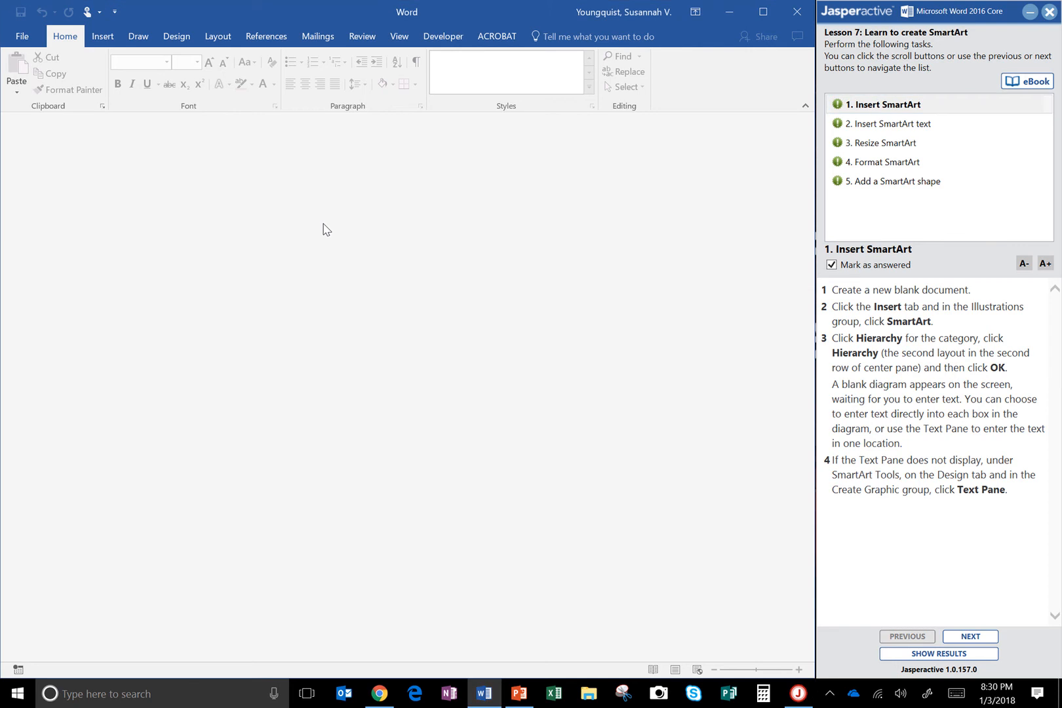
key("ctrl+n")
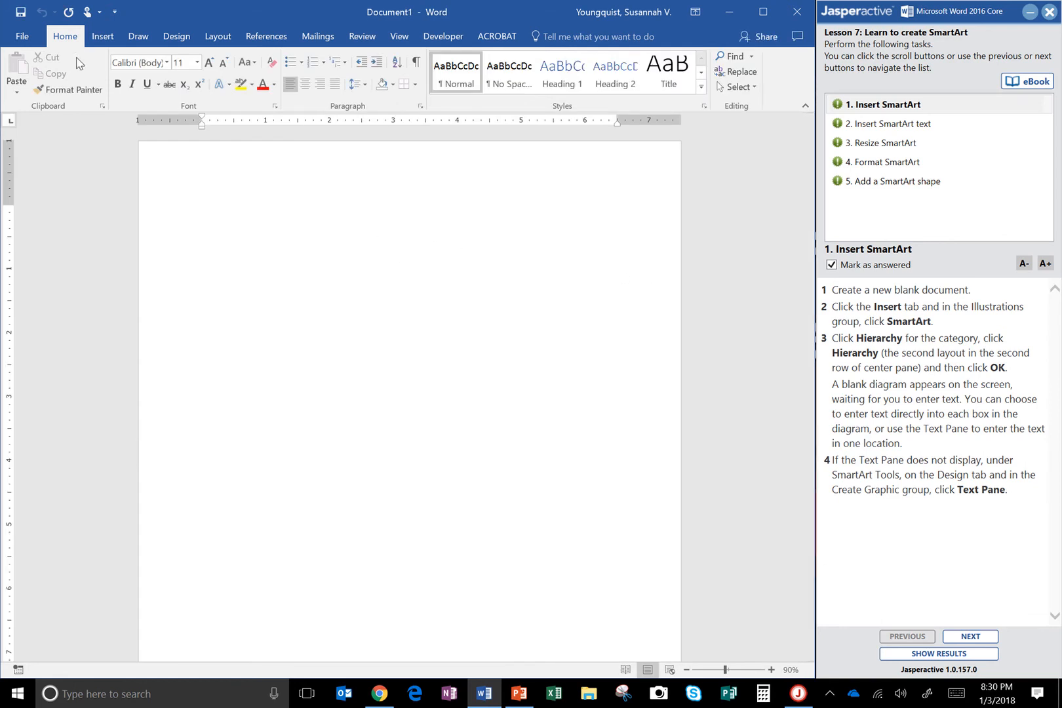
- Insert a SmartArt graphic with the Hierarchy layout from the Hierarchy category into the blank document
left_click(105, 37)
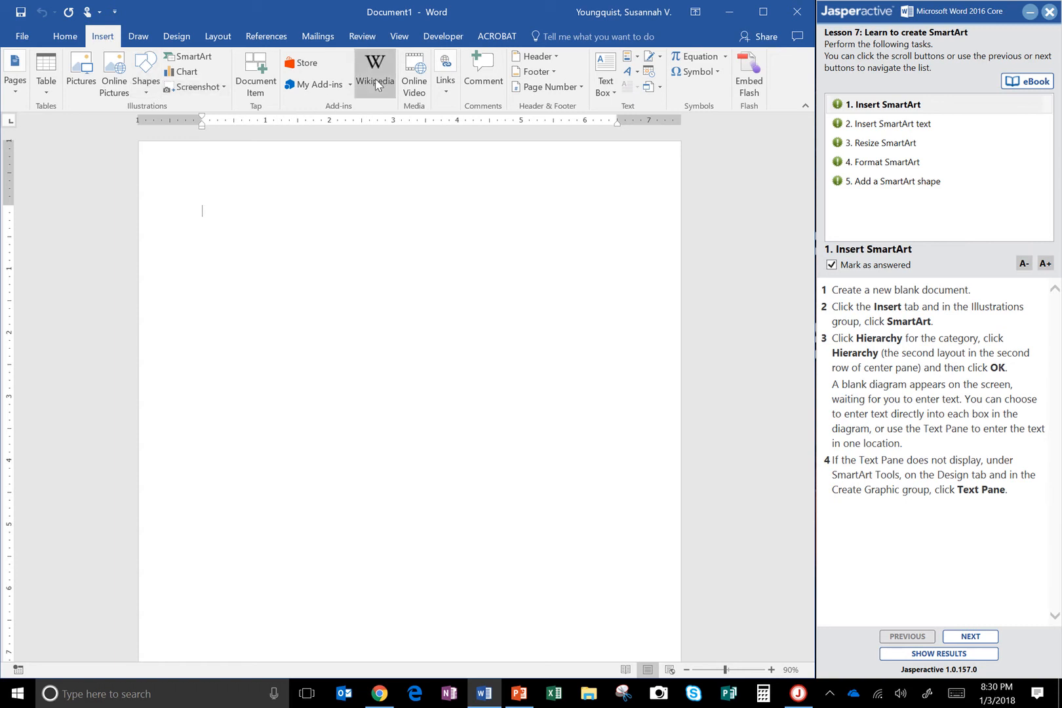
left_click(192, 57)
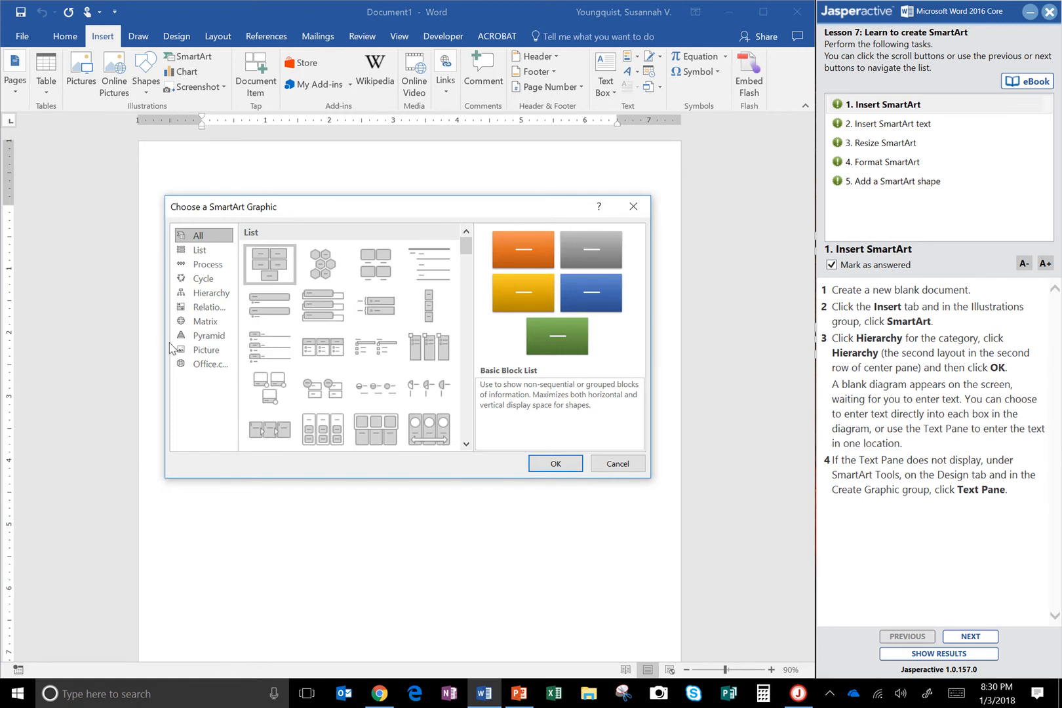
left_click(209, 297)
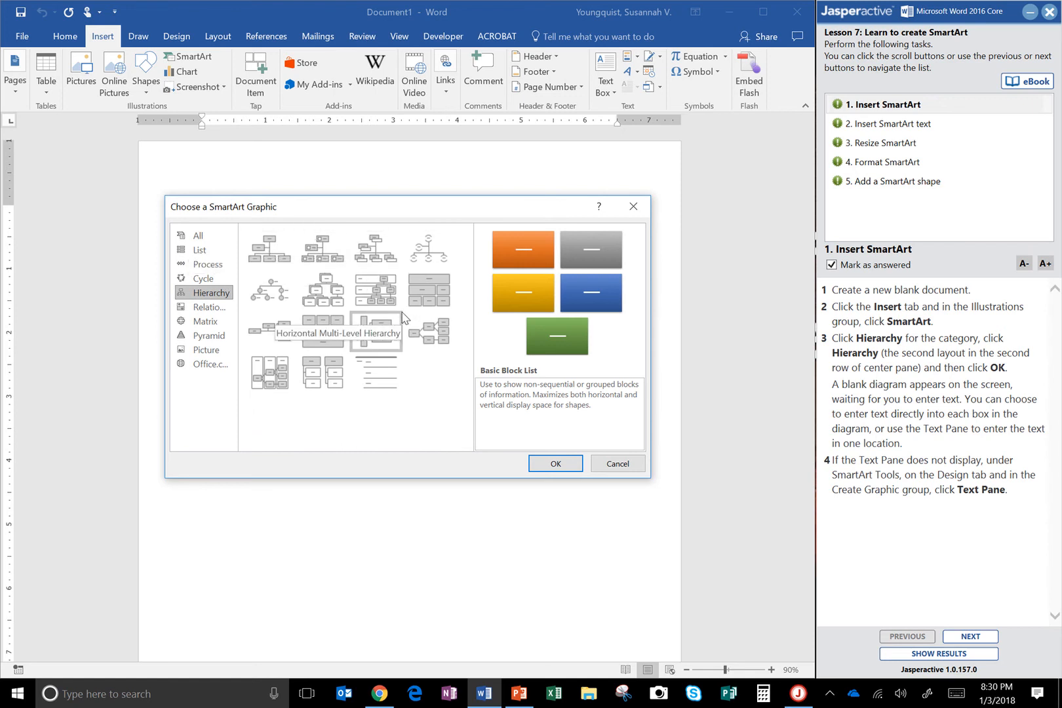
left_click(309, 314)
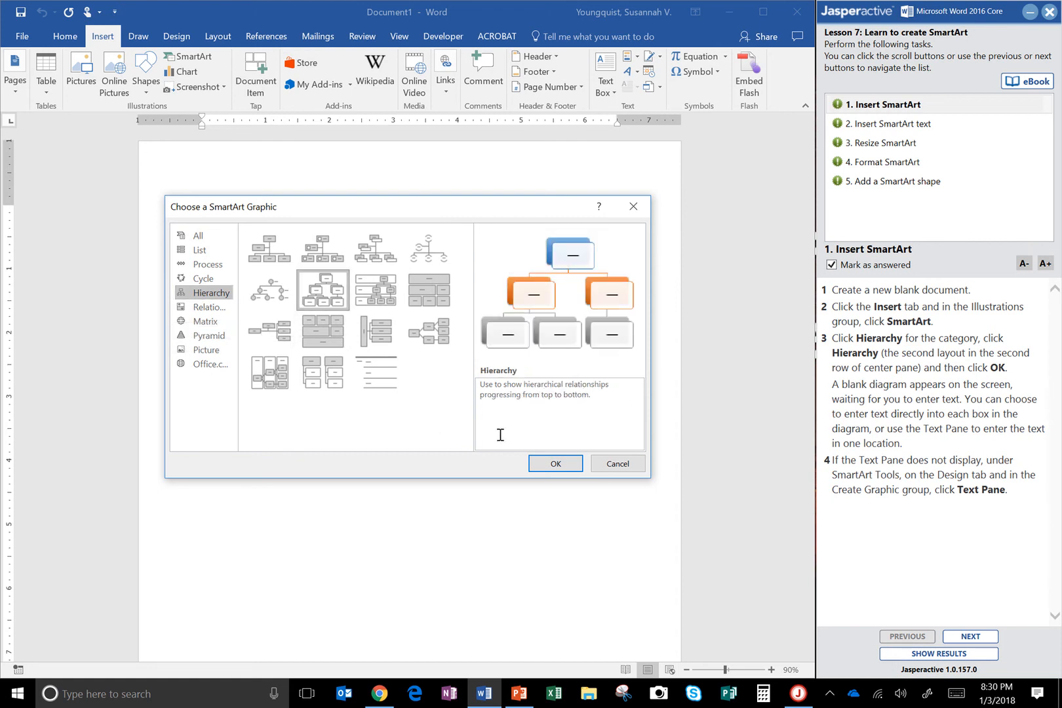
left_click(556, 463)
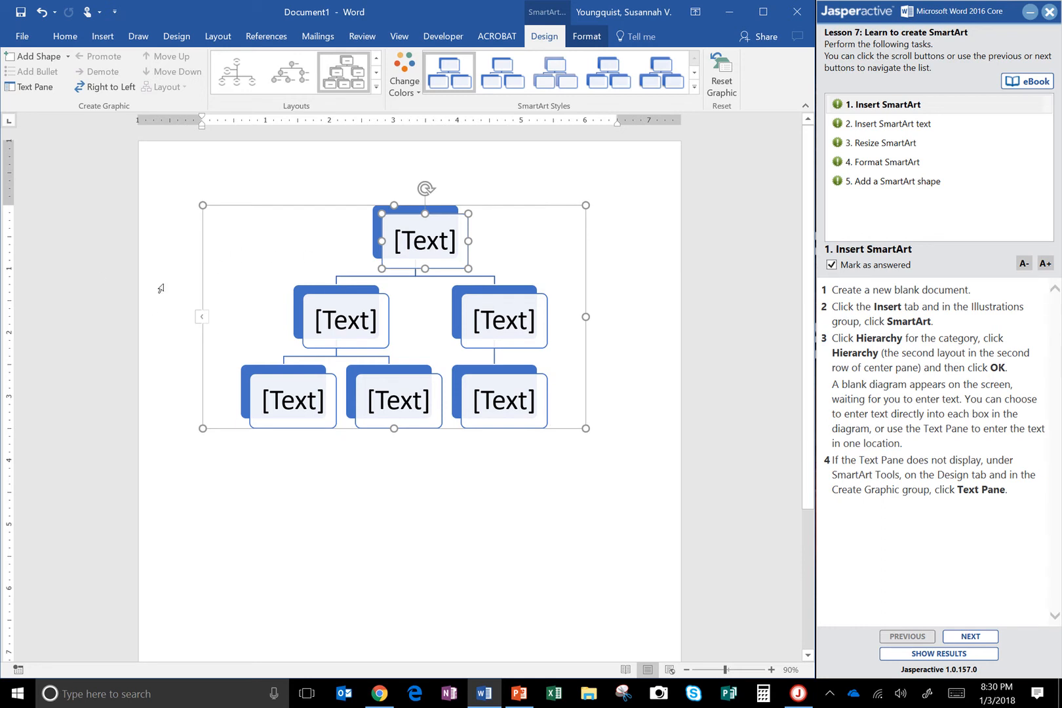
- Display the Text Pane for the SmartArt diagram and advance the exercise to the Insert SmartArt text task
left_click(204, 321)
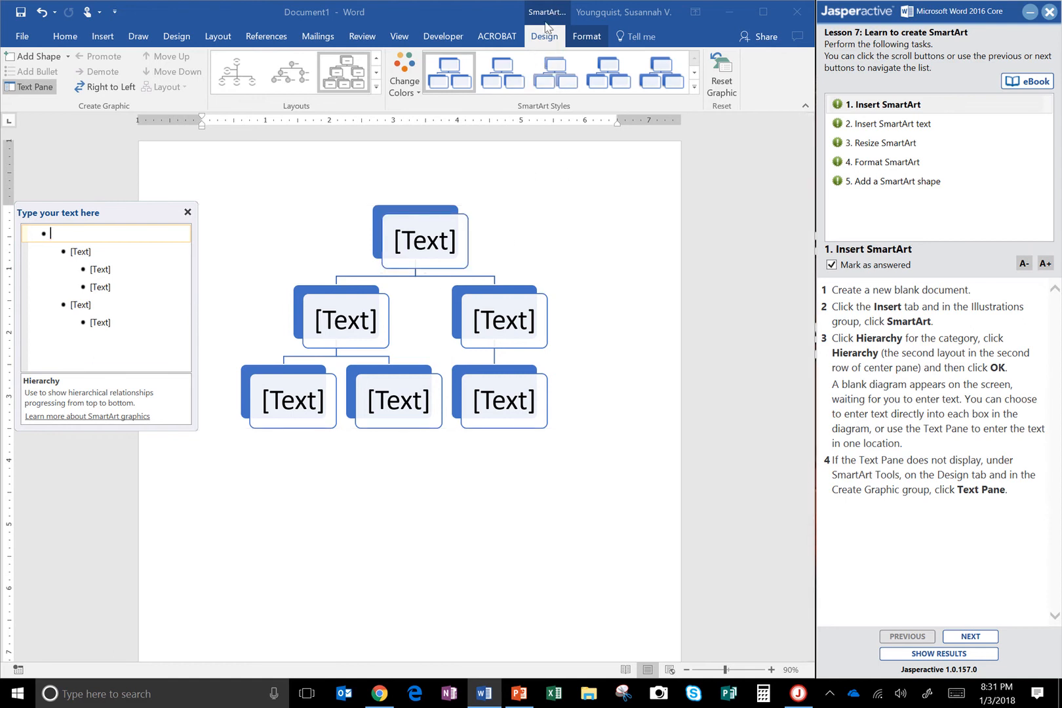
left_click(46, 93)
left_click(46, 93)
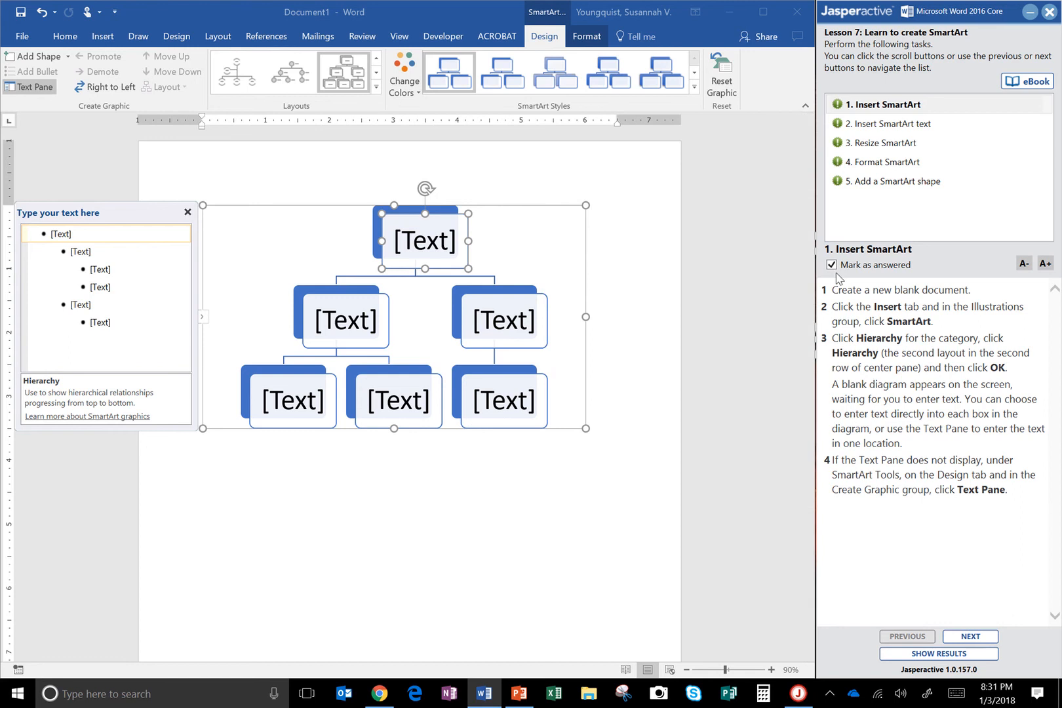
left_click(988, 638)
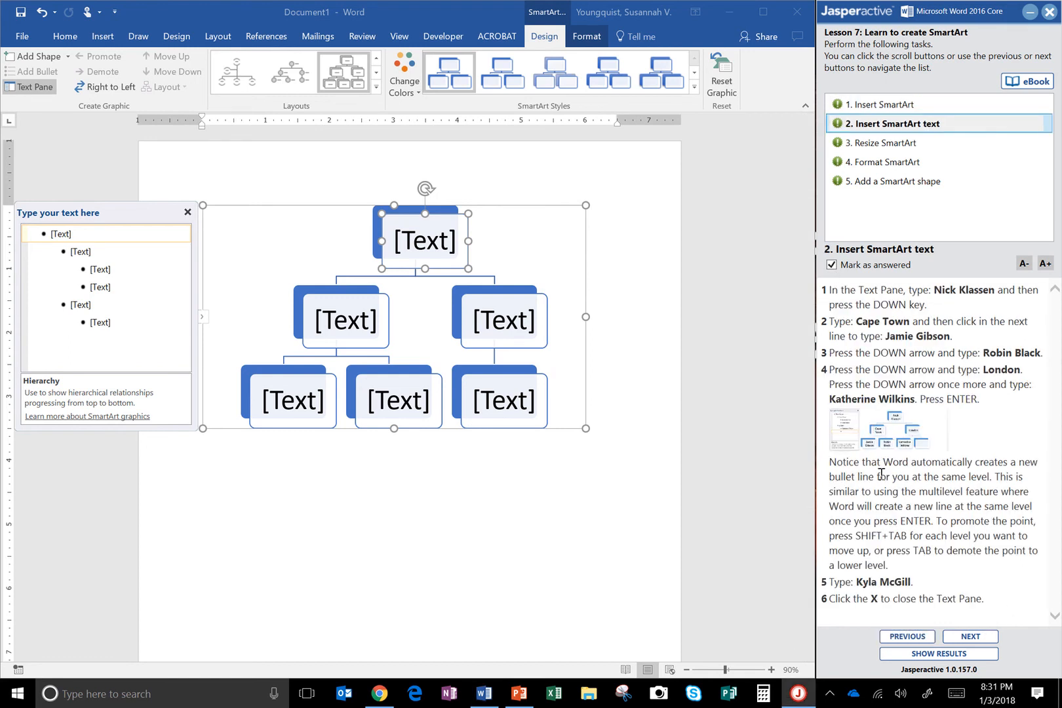
- Fill the top-level bullet of the Text Pane with the first person's full name from the exercise instructions
left_click(78, 236)
type("Ni")
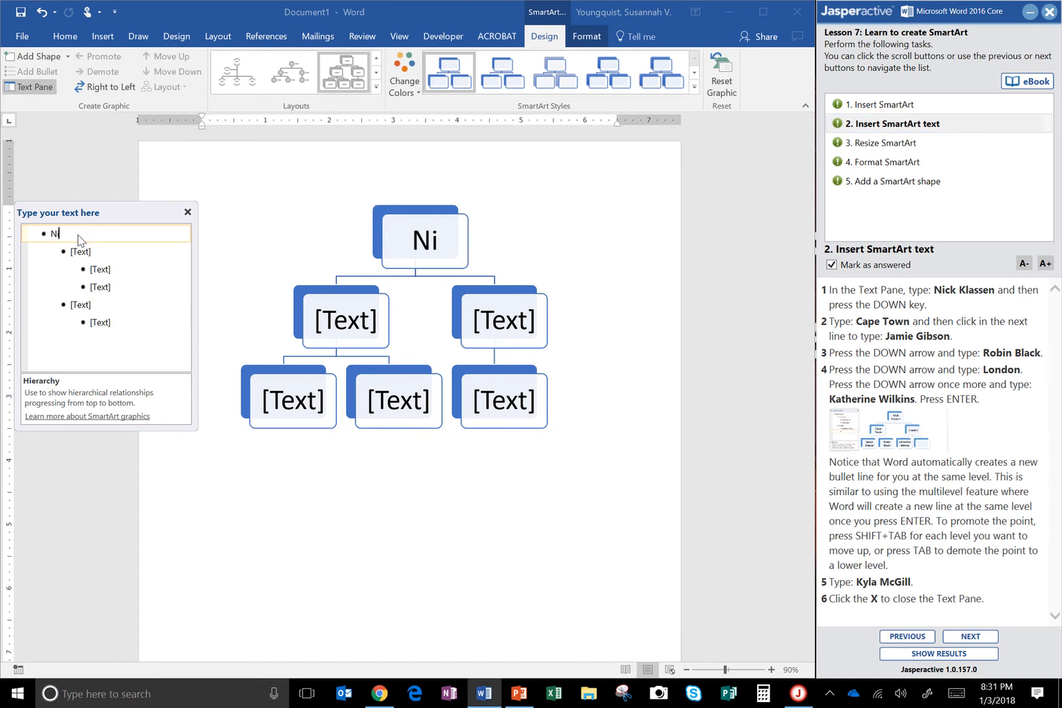
type("ck Lassen")
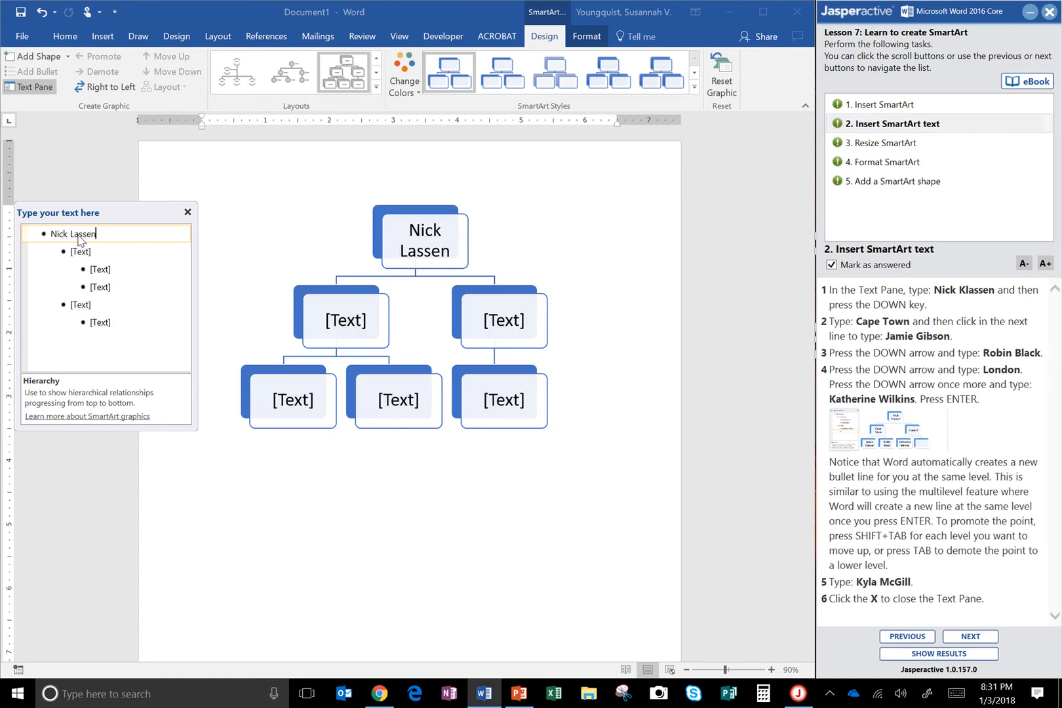
key("BackSpace")
key("BackSpace")
key("BackSpace")
key("BackSpace")
key("BackSpace")
key("BackSpace")
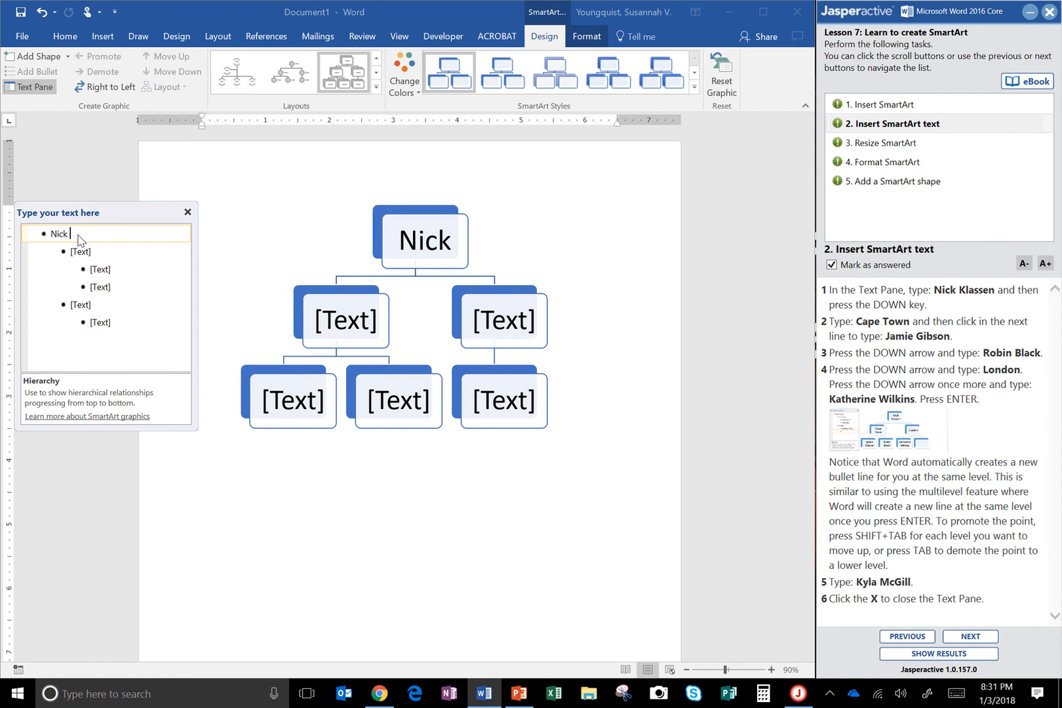
type("Klassen")
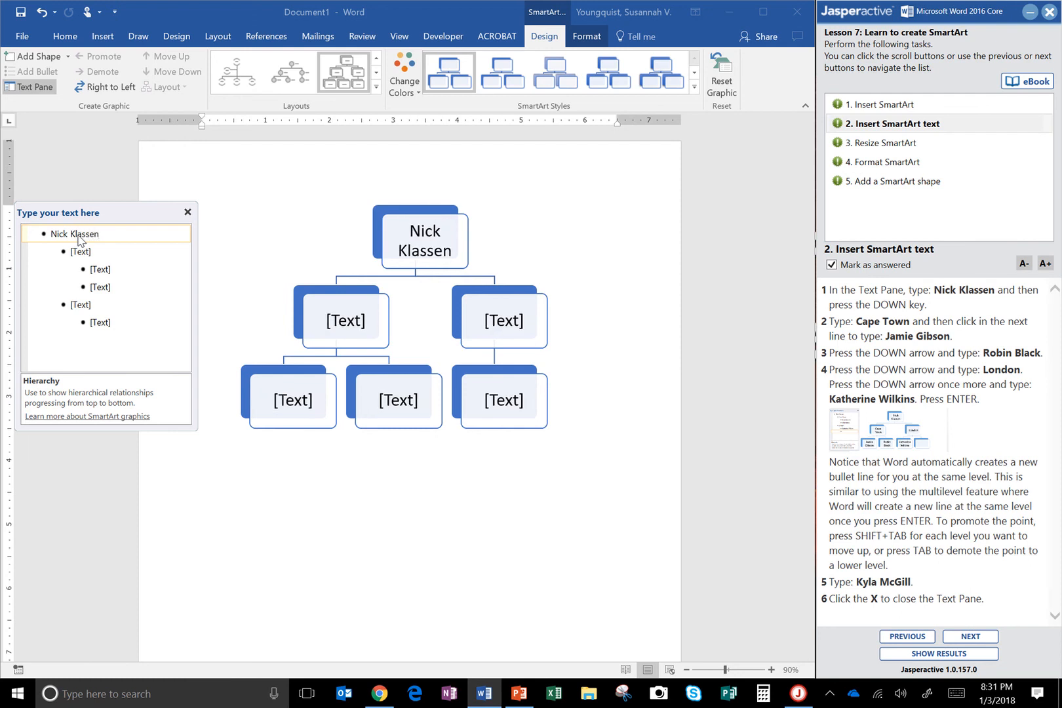
- Enter Cape Town as the first second-level bullet and the first employee's full name in the bullet beneath it
key("Down")
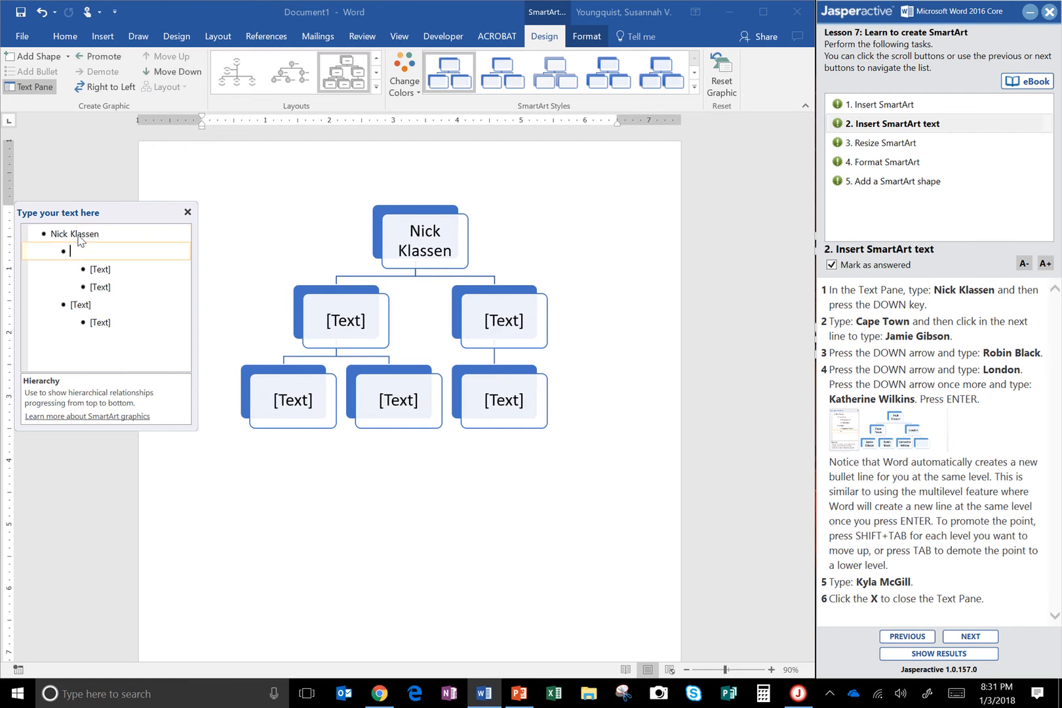
type("Cape Town")
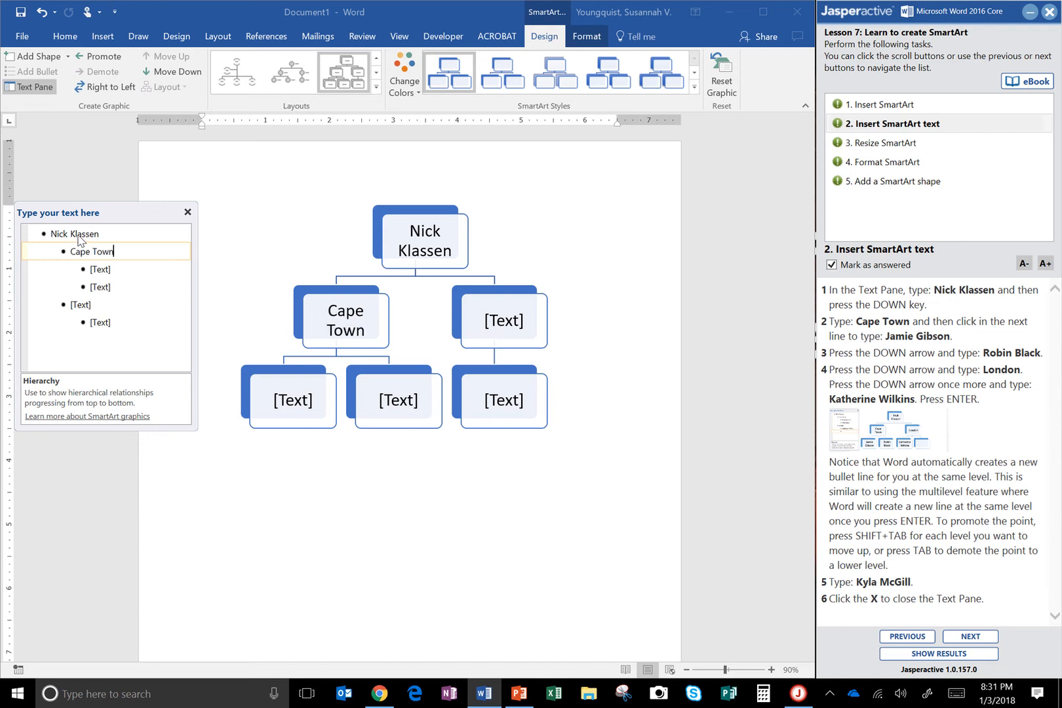
key("Down")
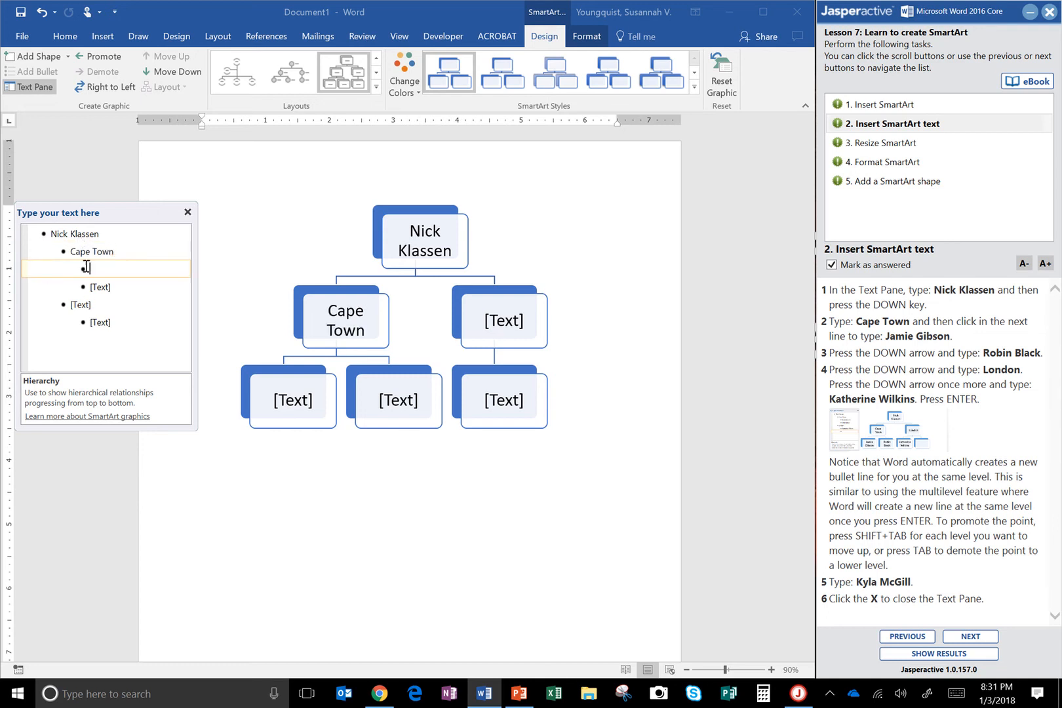
left_click(98, 249)
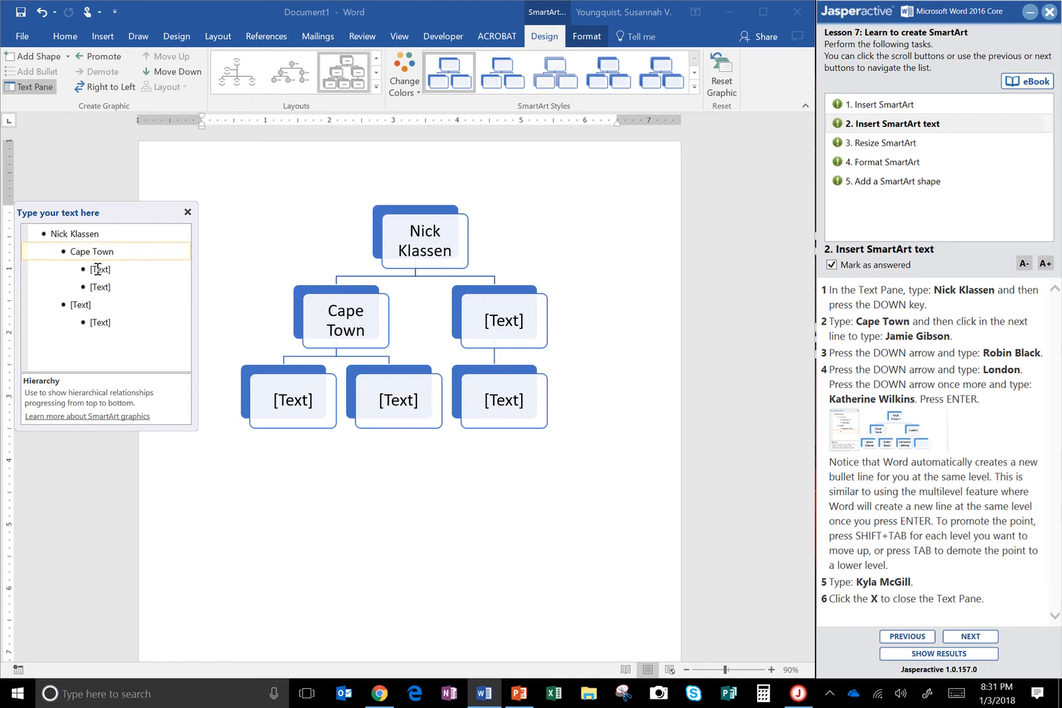
left_click(98, 269)
type("Jamie Gibson")
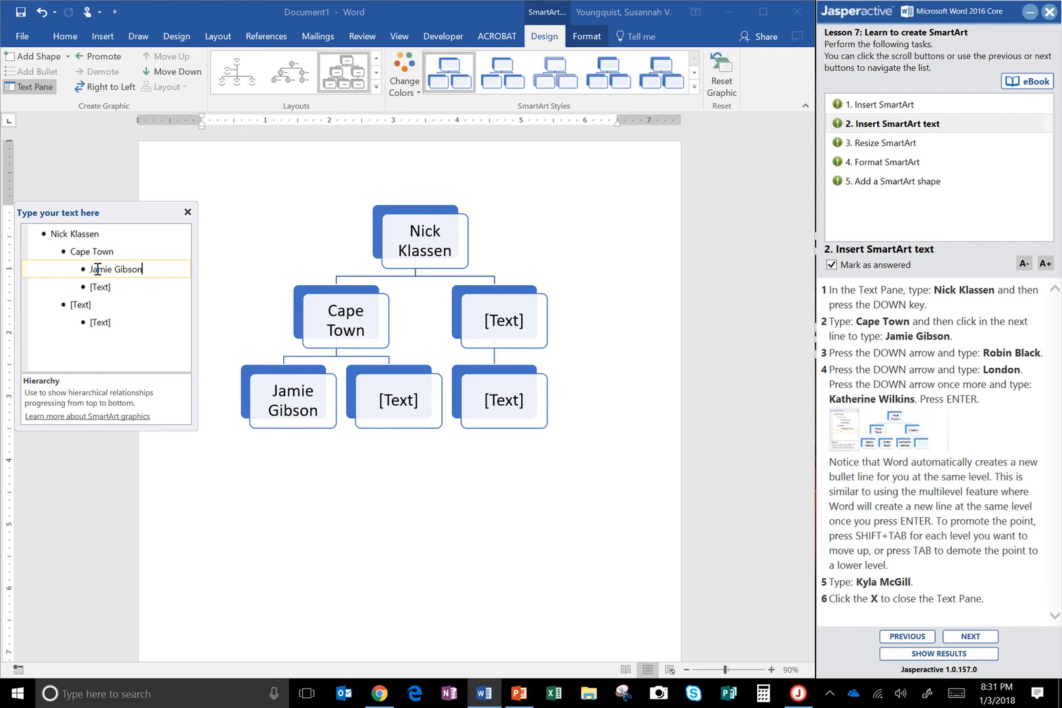
- Enter the second employee's full name, as spelled in the instructions, in the other bullet under Cape Town
key("Down")
type("Robin")
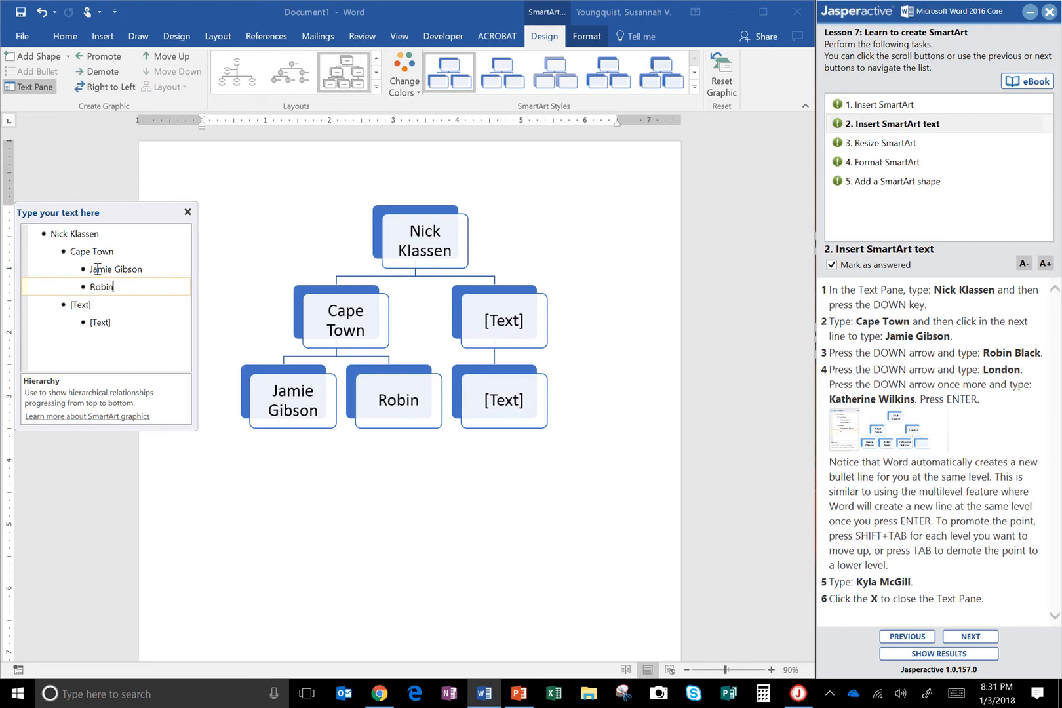
type(" Block")
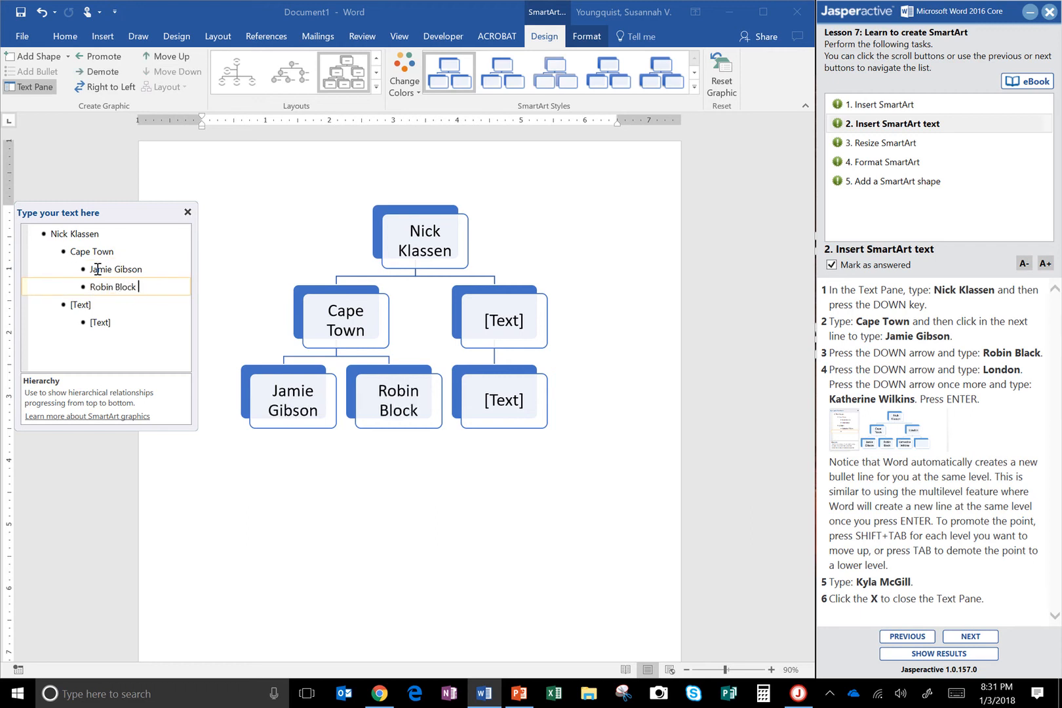
key("BackSpace")
key("BackSpace")
key("BackSpace")
key("BackSpace")
type("ack")
- Enter London in the remaining second-level bullet of the diagram text
key("Down")
type("Longdon")
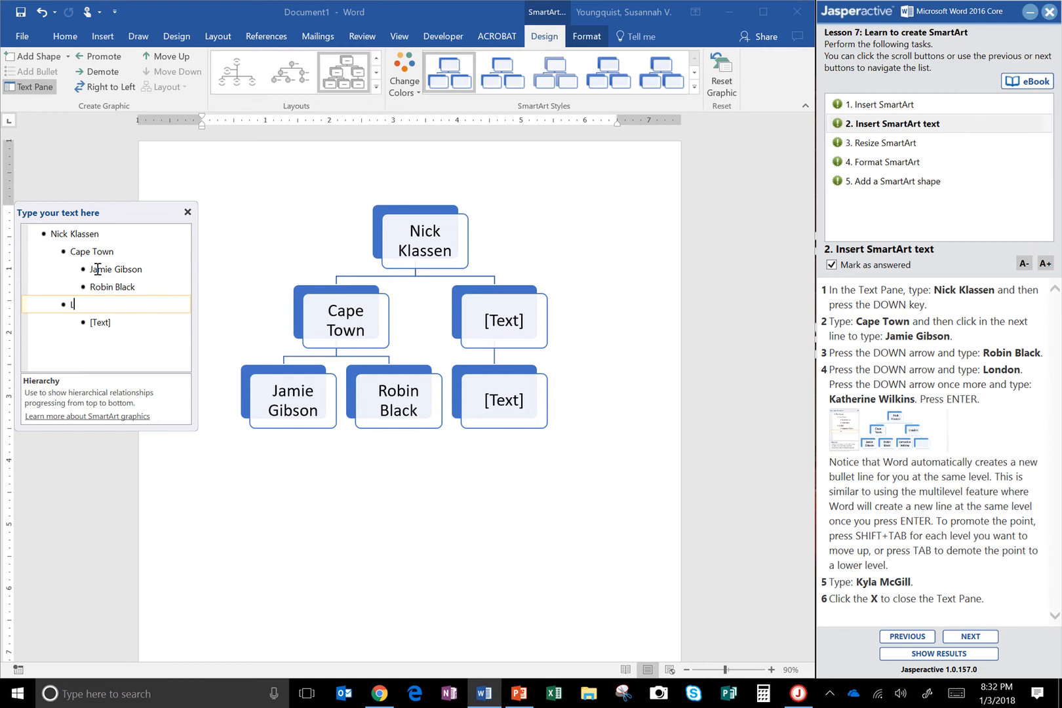
key("BackSpace")
key("BackSpace")
key("BackSpace")
key("BackSpace")
type("don")
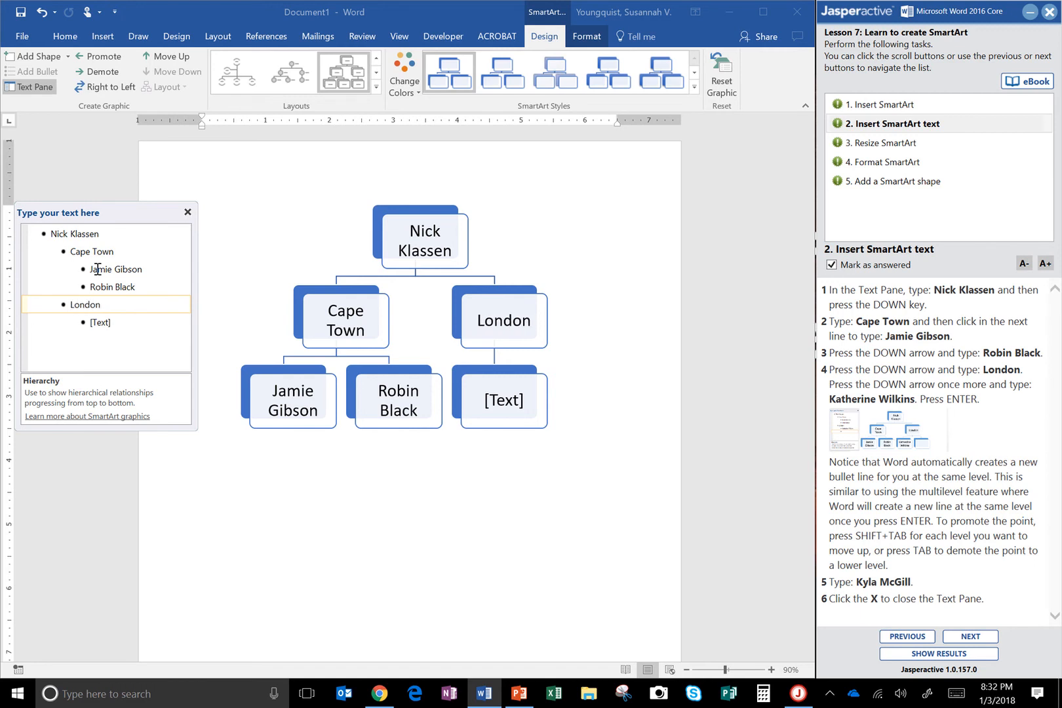
- Enter the employee's full name given in the instructions in the bullet under London
key("Down")
type("K")
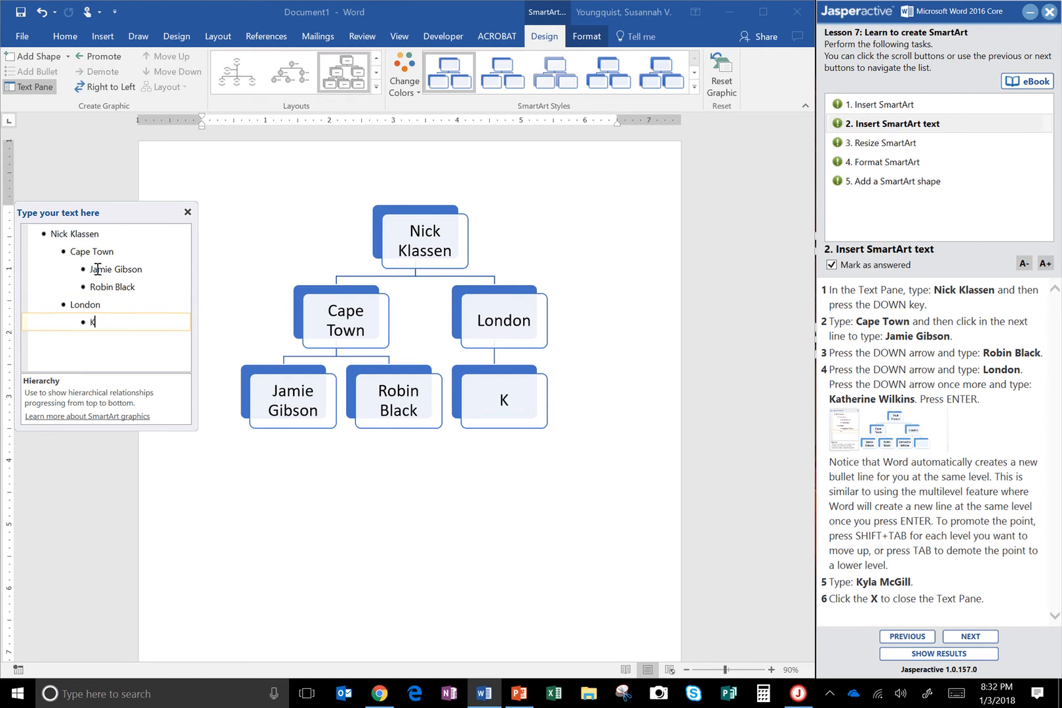
type("atherine Wilkins")
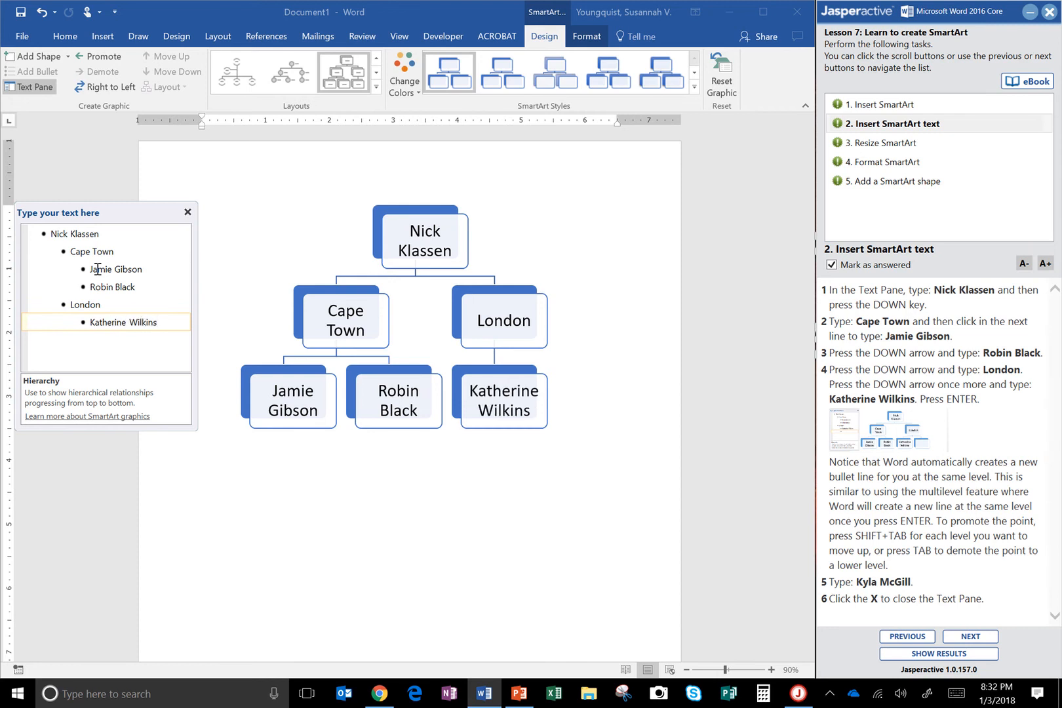
- Try promoting a new bullet after London's employee to the city level, and remove that bullet
key("Return")
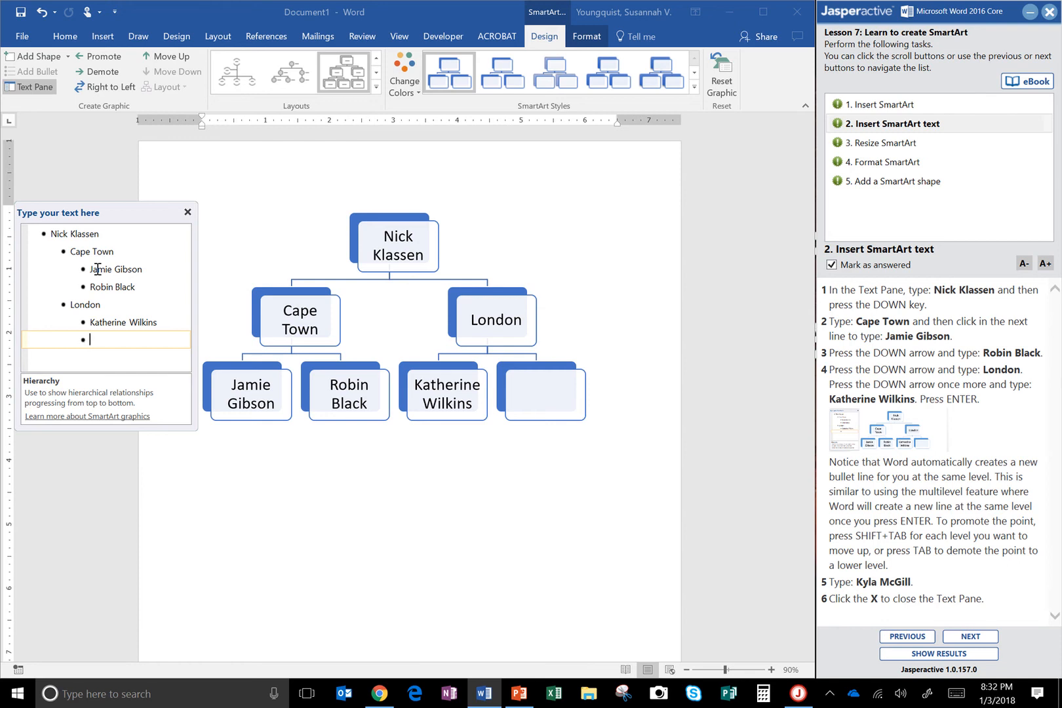
key("shift+Tab")
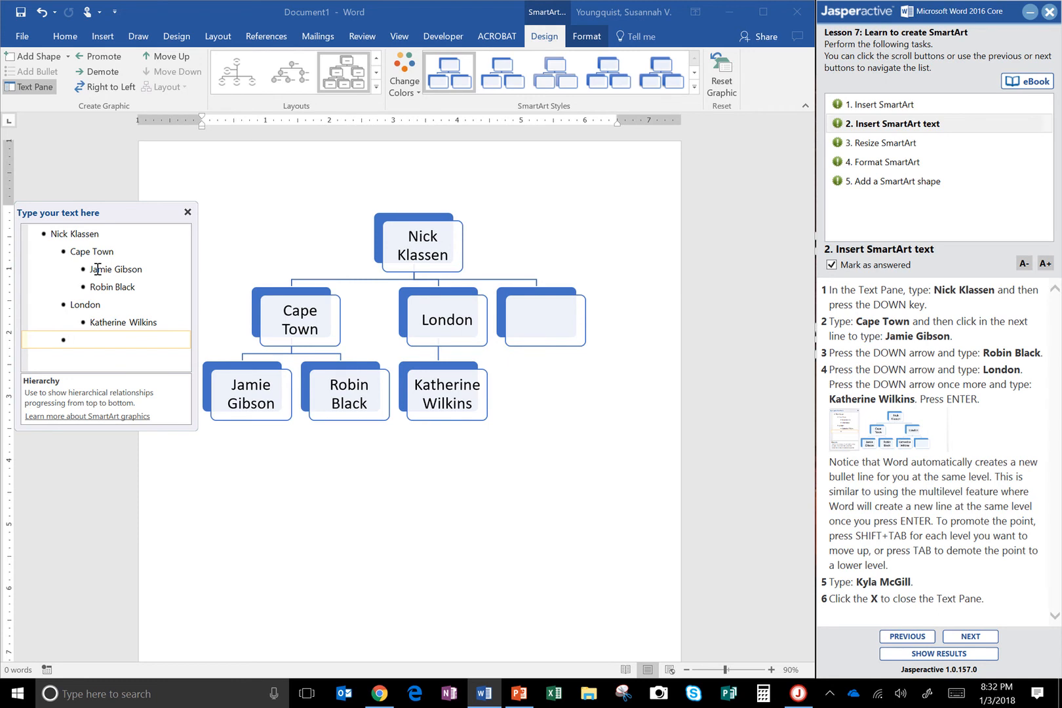
key("BackSpace")
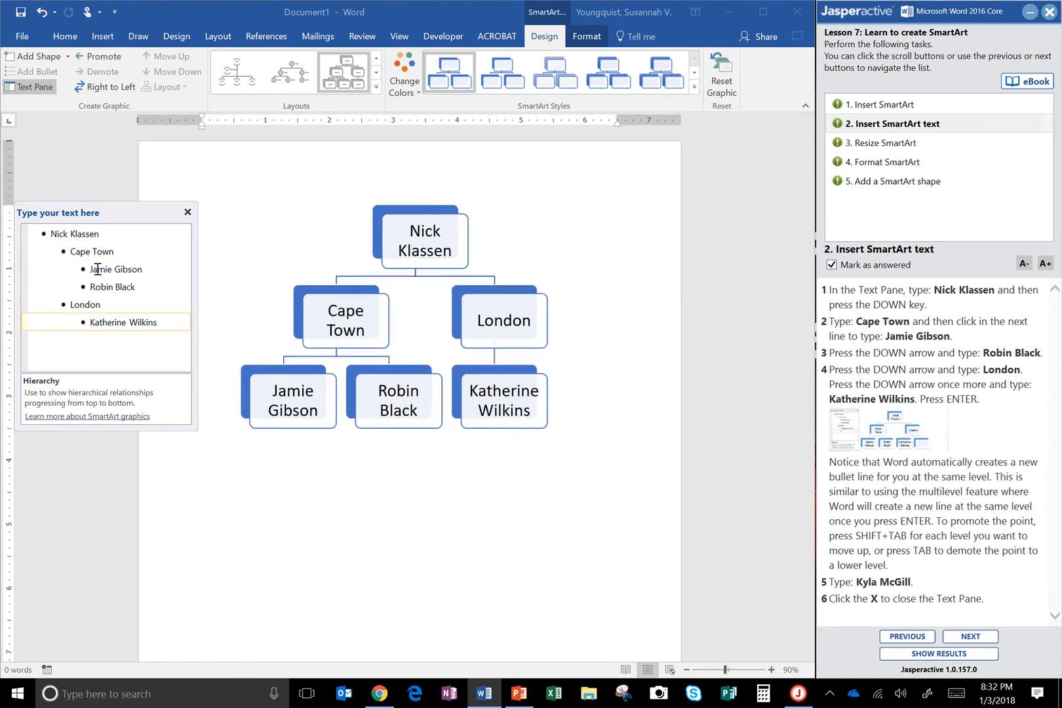
- Add another third-level bullet under London with the last employee's full name and close the Text Pane
key("Return")
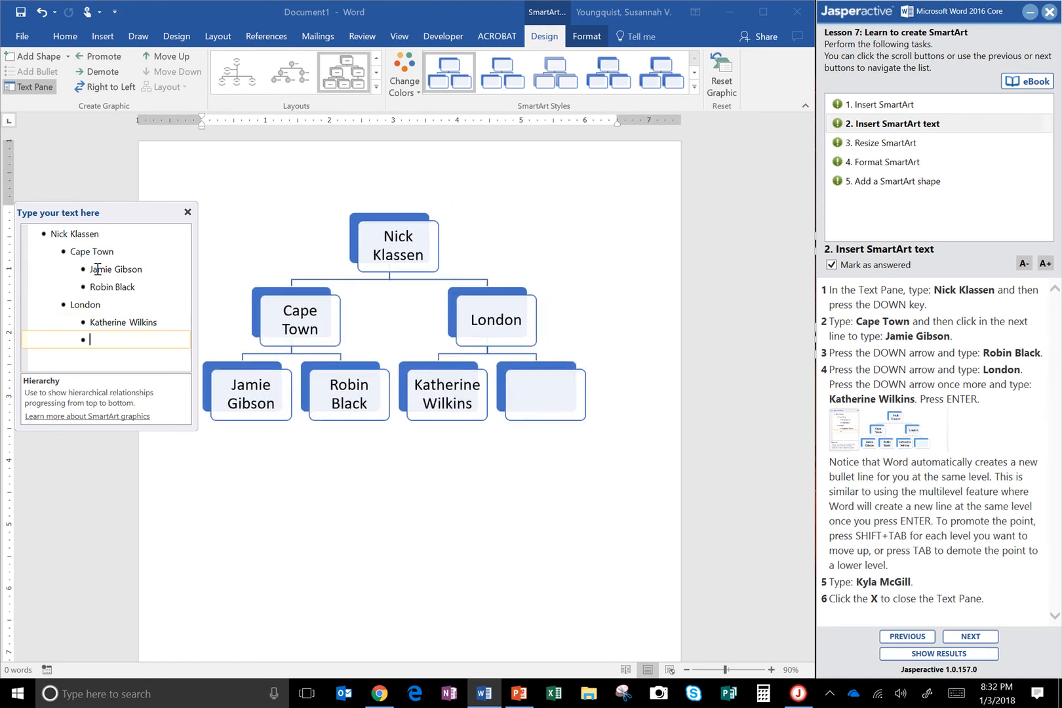
type("Kyla McGill")
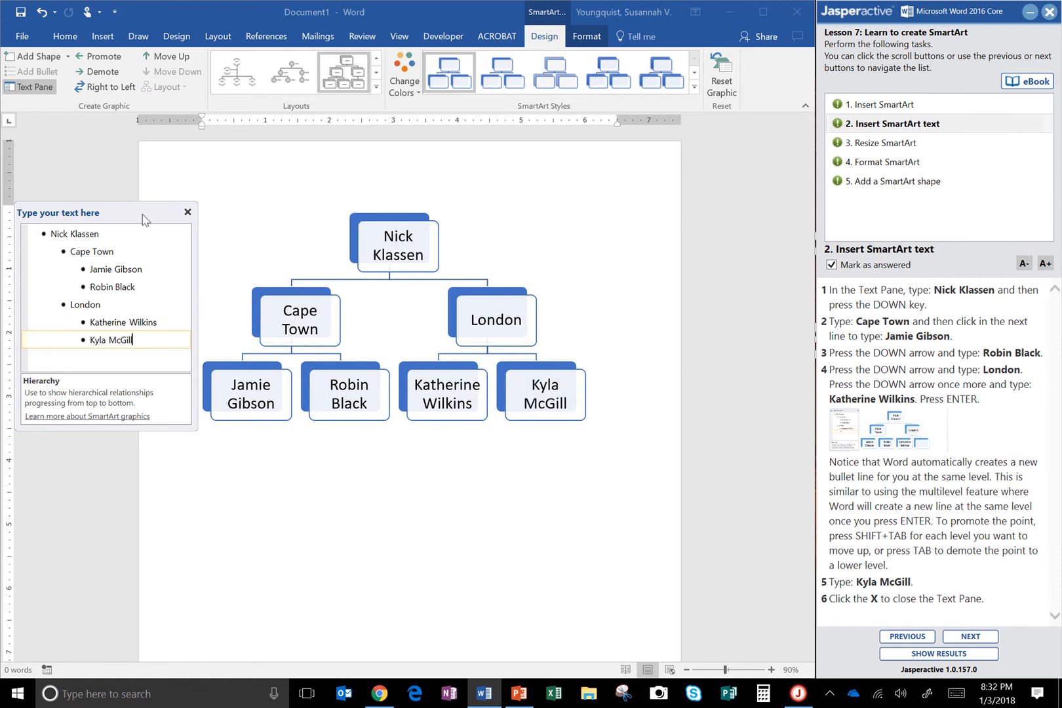
left_click(187, 213)
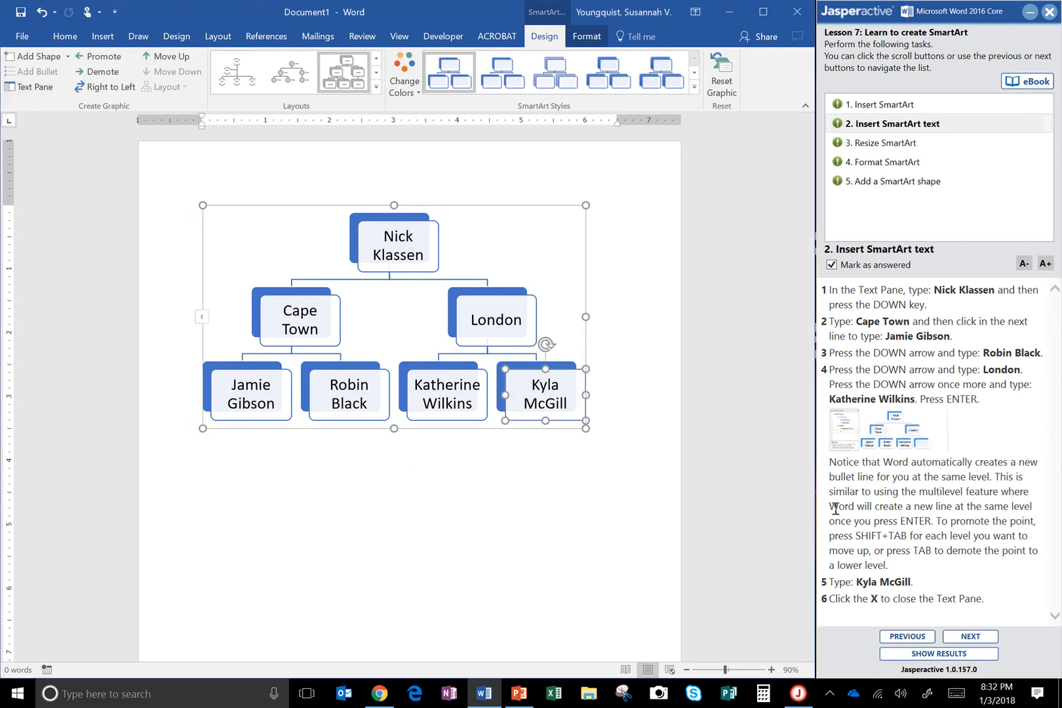
- Open the Resize SmartArt task and set the page margins to Narrow
left_click(975, 639)
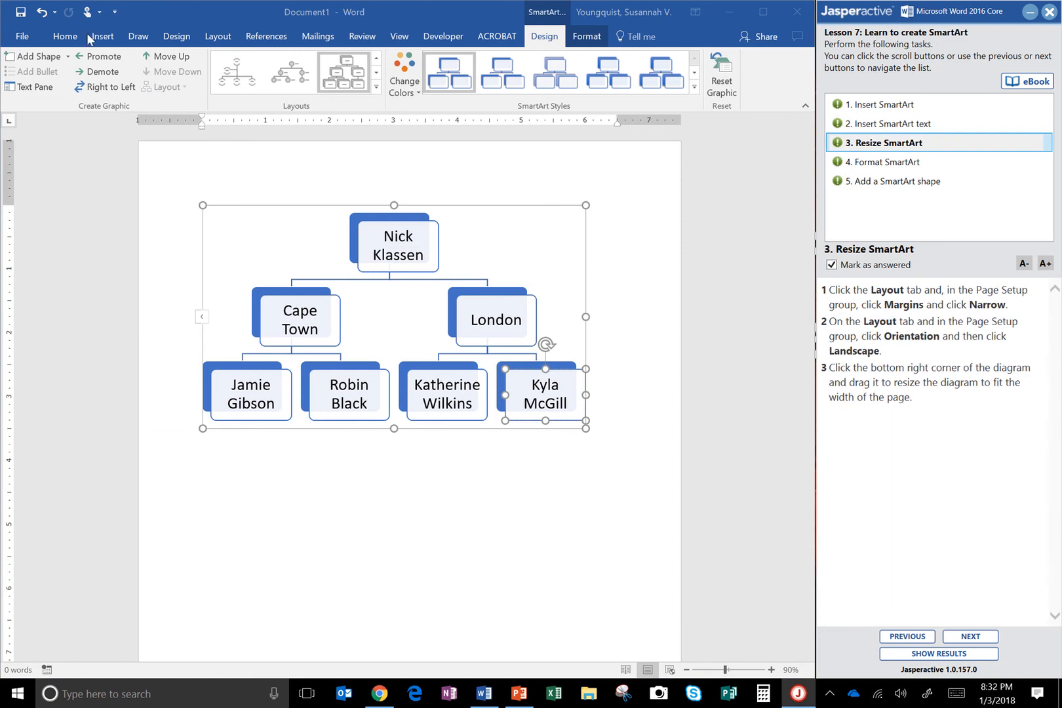
left_click(209, 38)
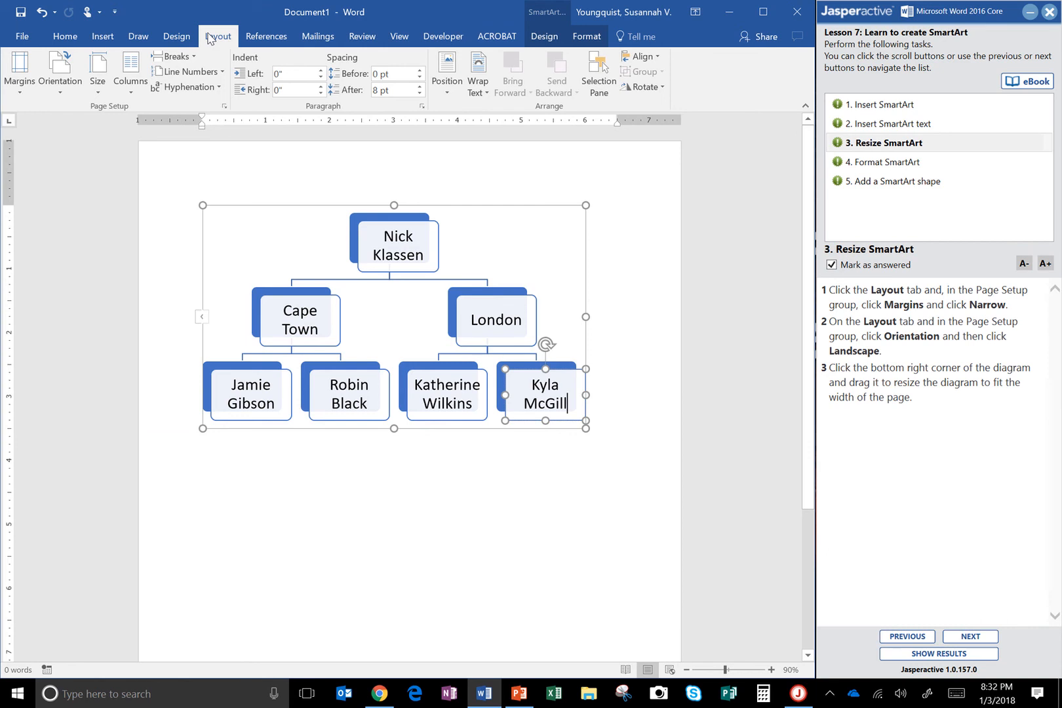
left_click(21, 90)
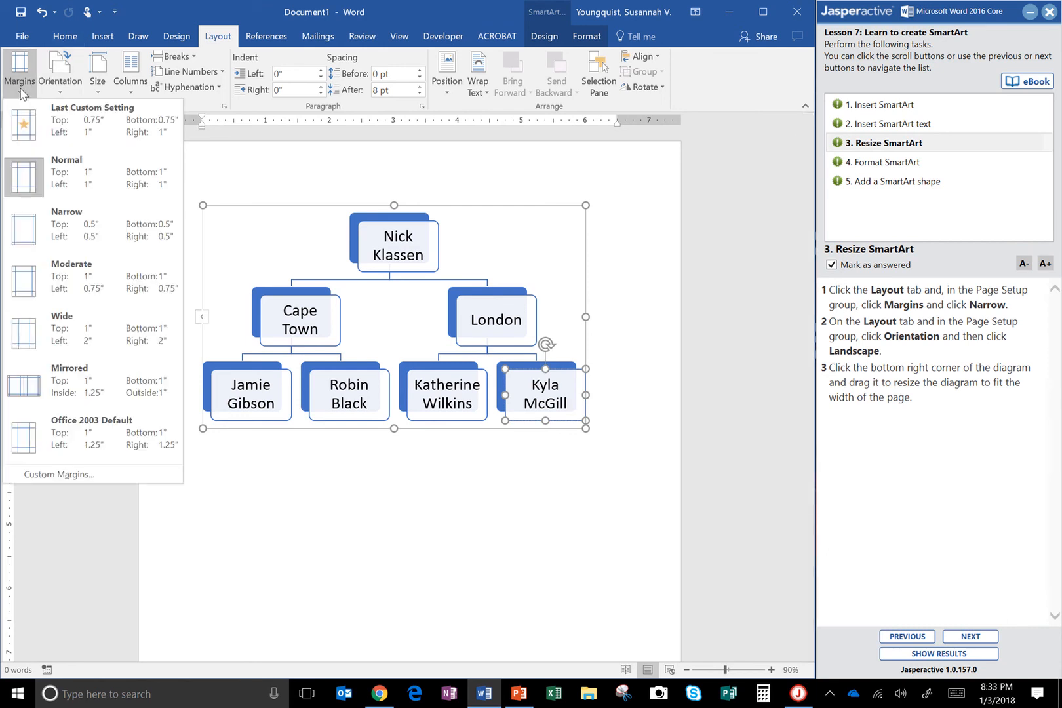
left_click(29, 229)
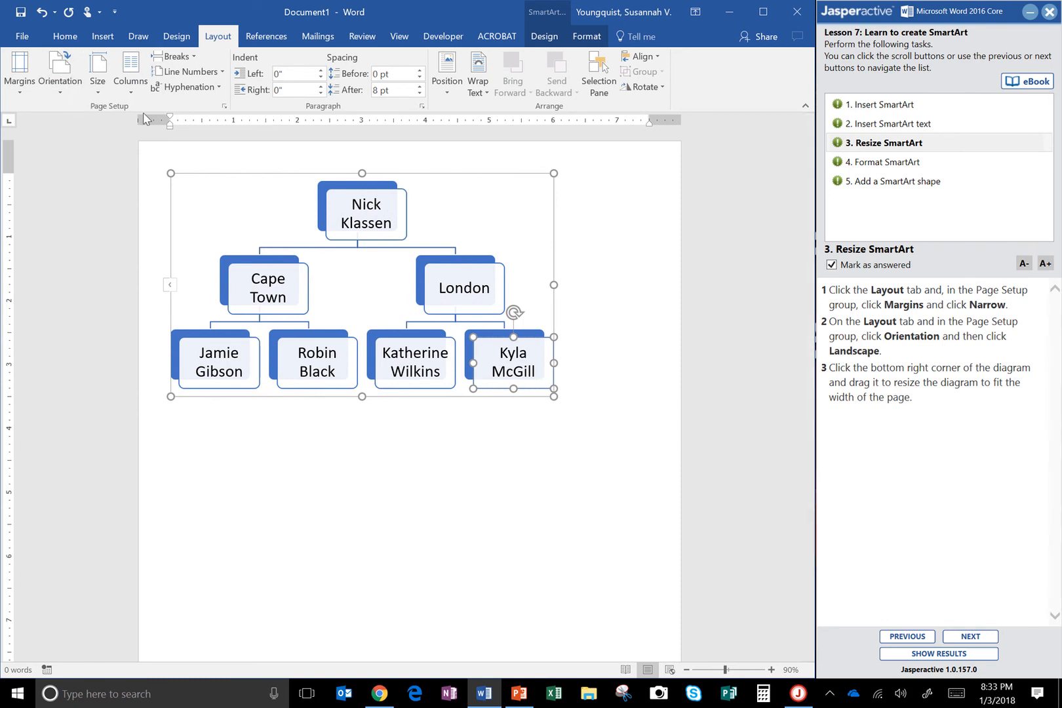
- Change the page orientation to Landscape and enlarge the SmartArt diagram from its lower corner to fit the page width, about 10 inches
left_click(71, 80)
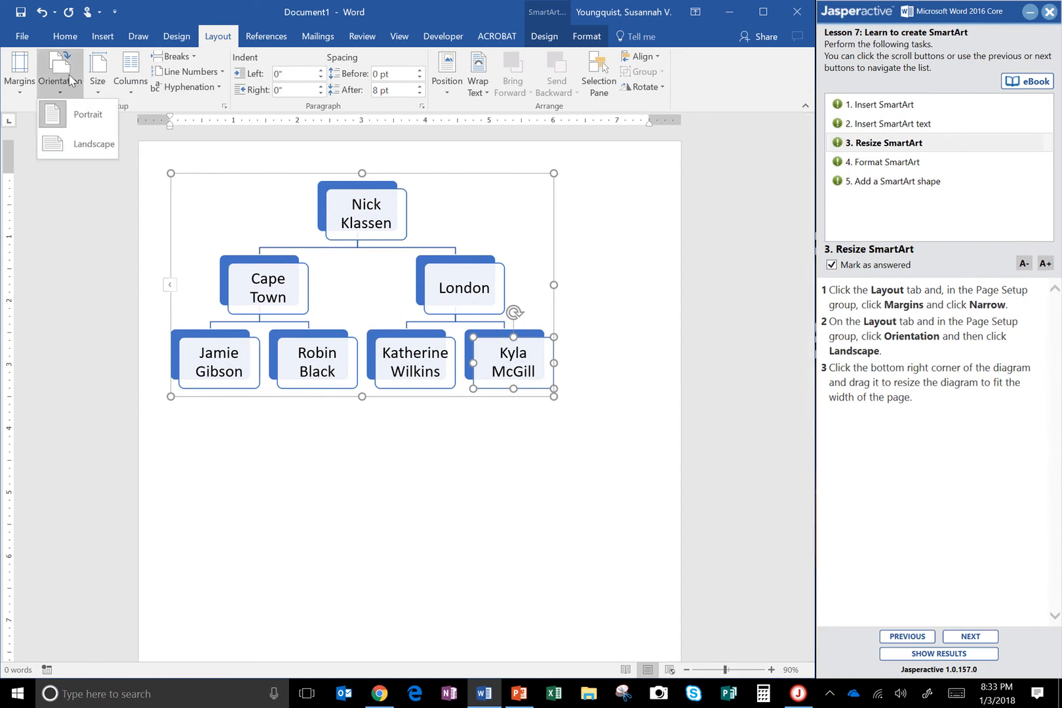
left_click(80, 154)
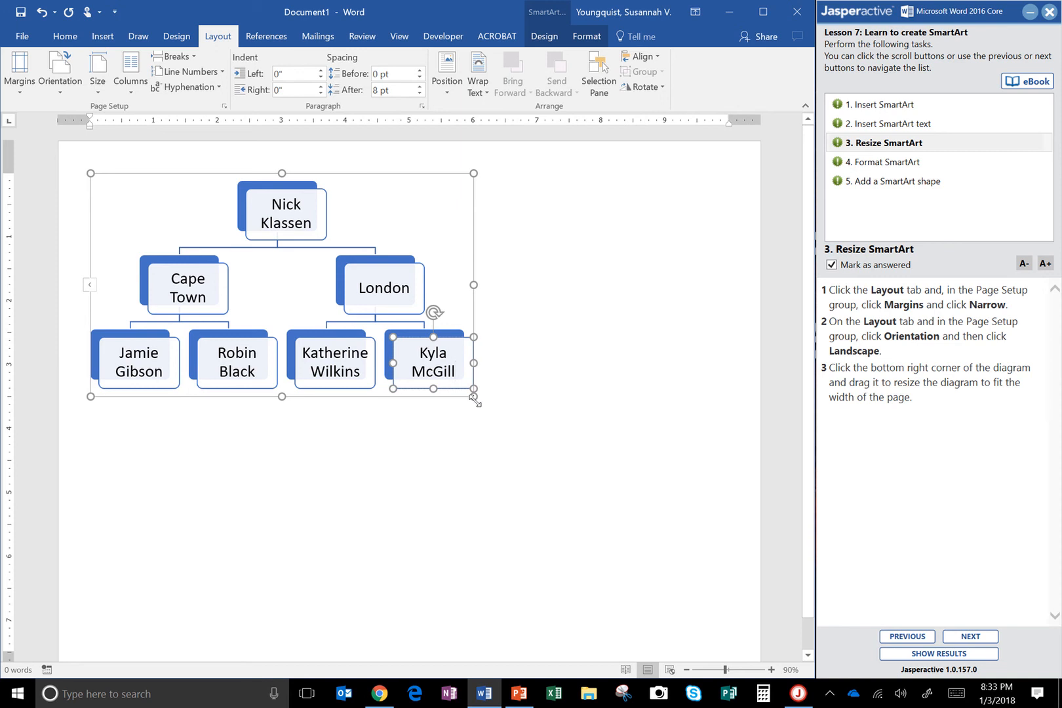
left_click_drag(473, 397, 732, 643)
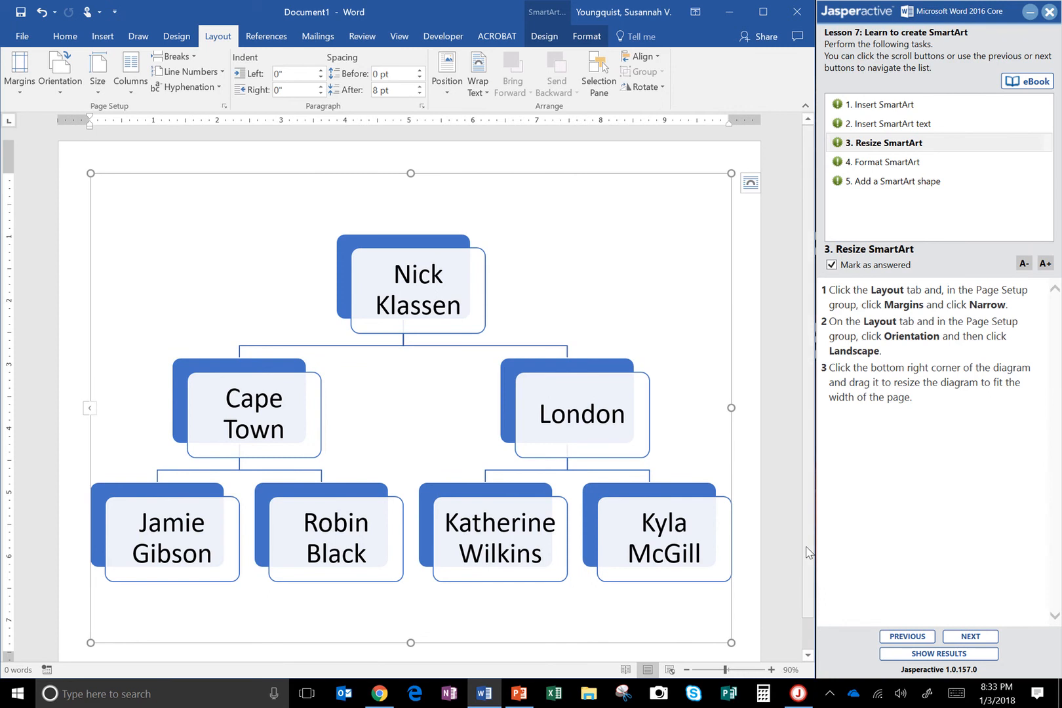
scroll(800, 619, "down", 1)
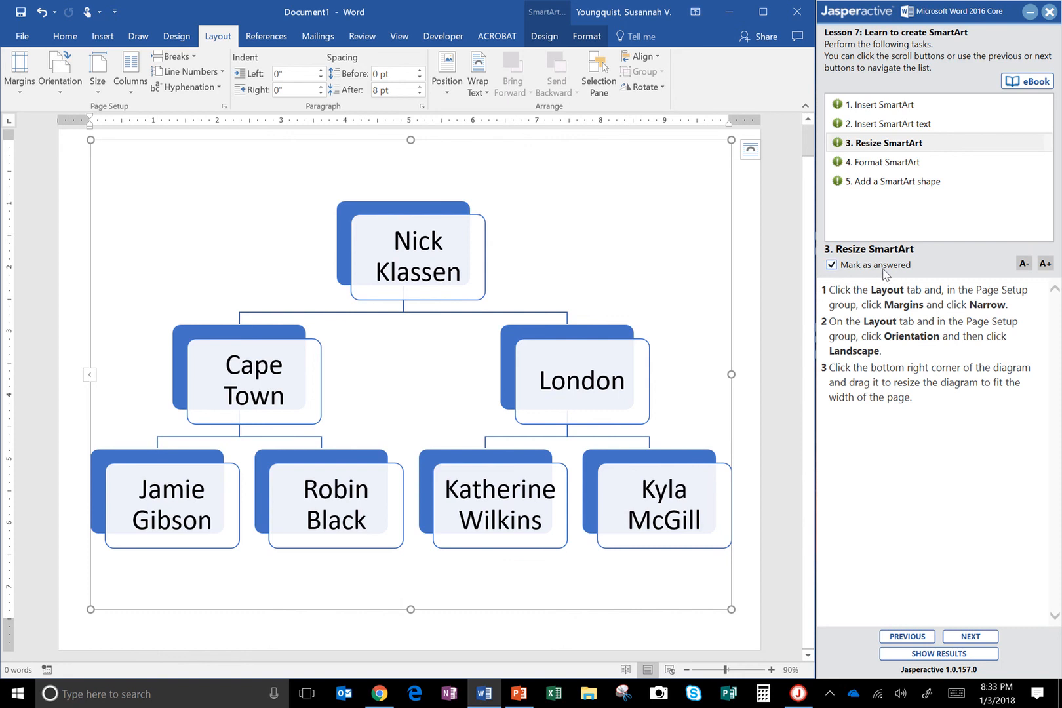
- Open the Format SmartArt task and change the diagram's layout to Organization Chart
left_click(890, 162)
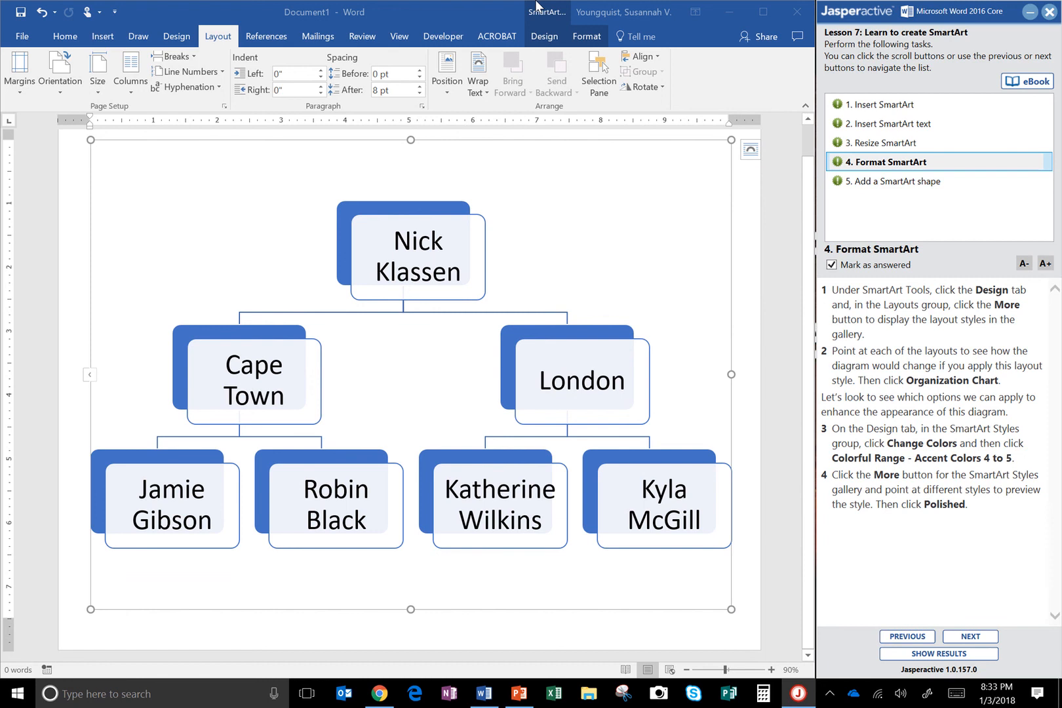
mouse_move(544, 34)
left_click(545, 29)
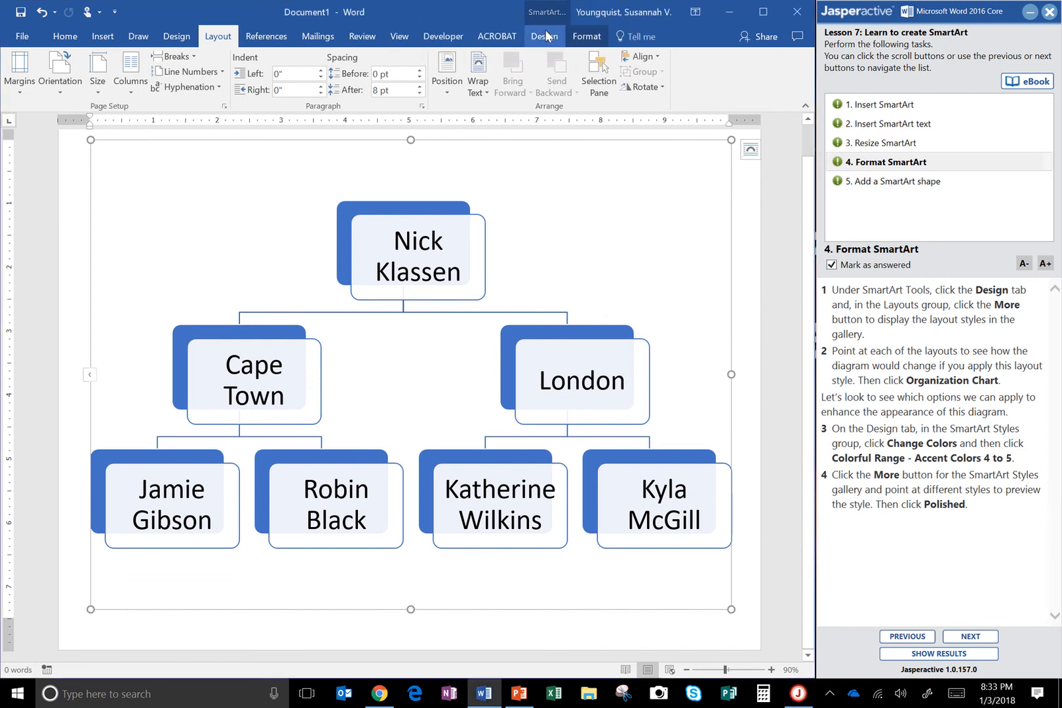
left_click(546, 34)
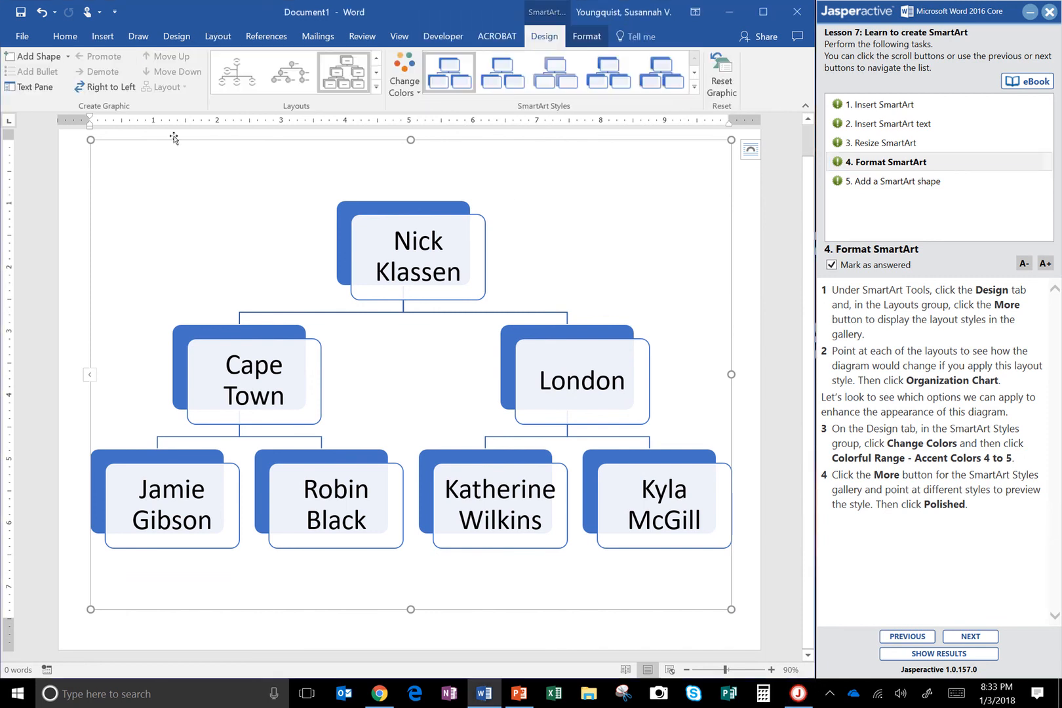
left_click(376, 88)
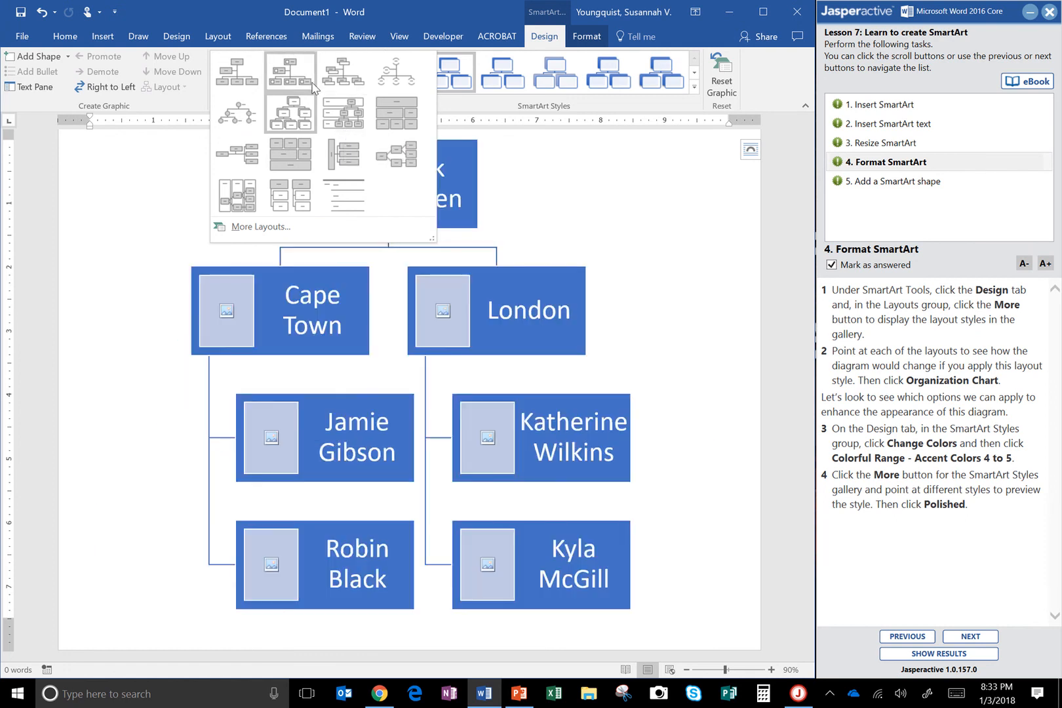
left_click(252, 79)
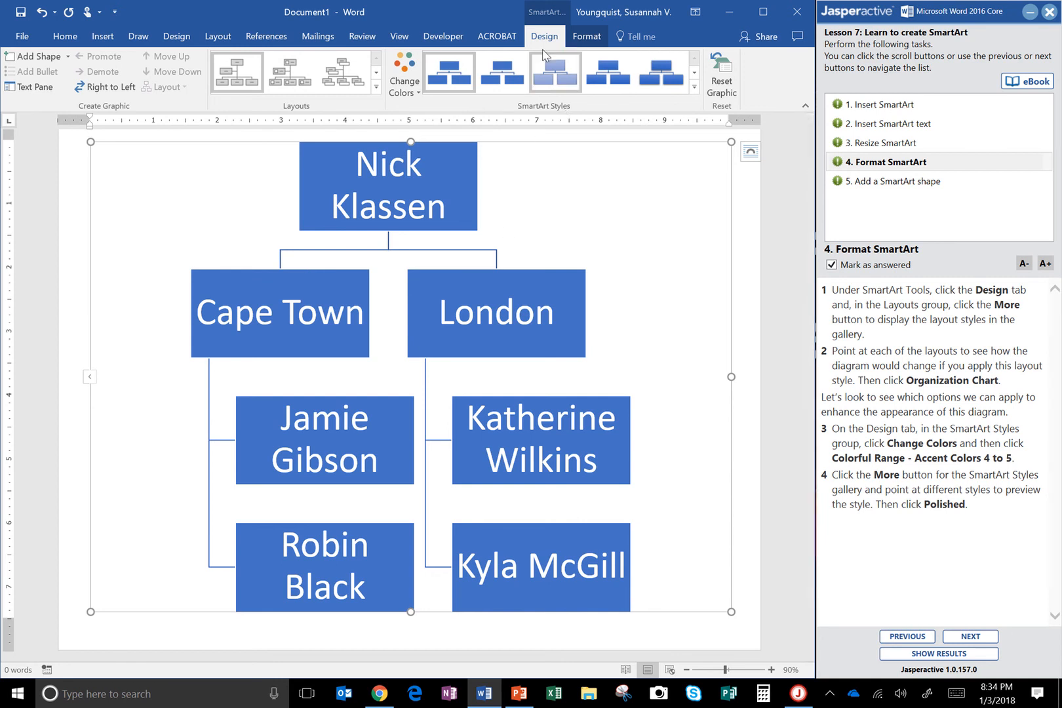
- Recolor the diagram with Colorful Range - Accent Colors 4 to 5 and apply the Polished 3-D style
left_click(405, 89)
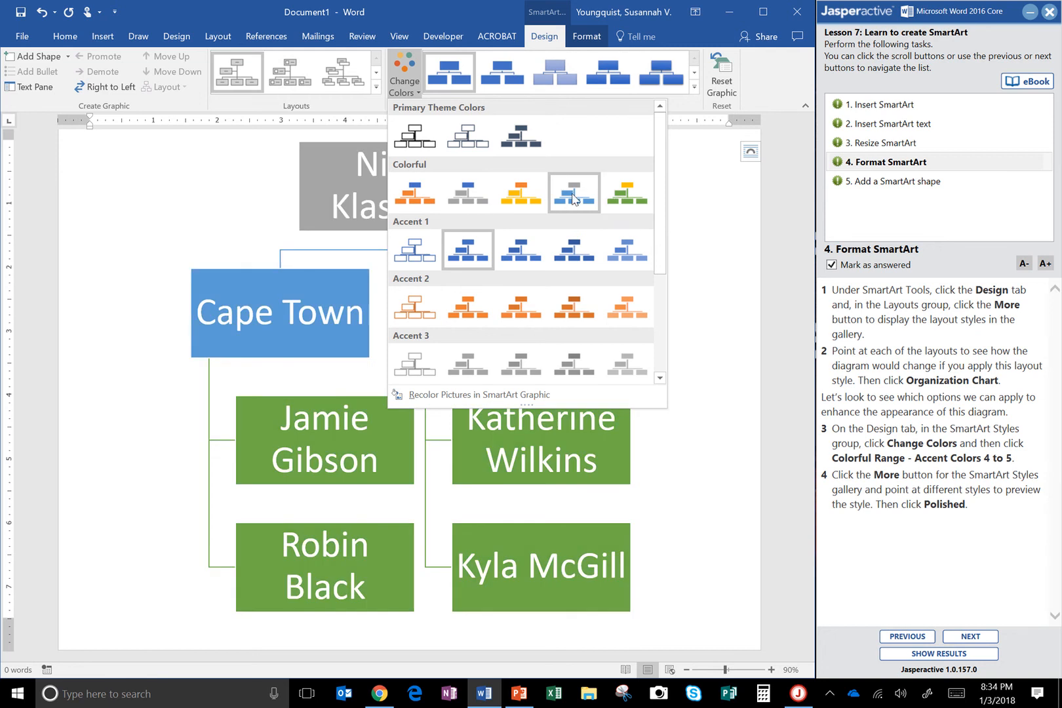
left_click(573, 195)
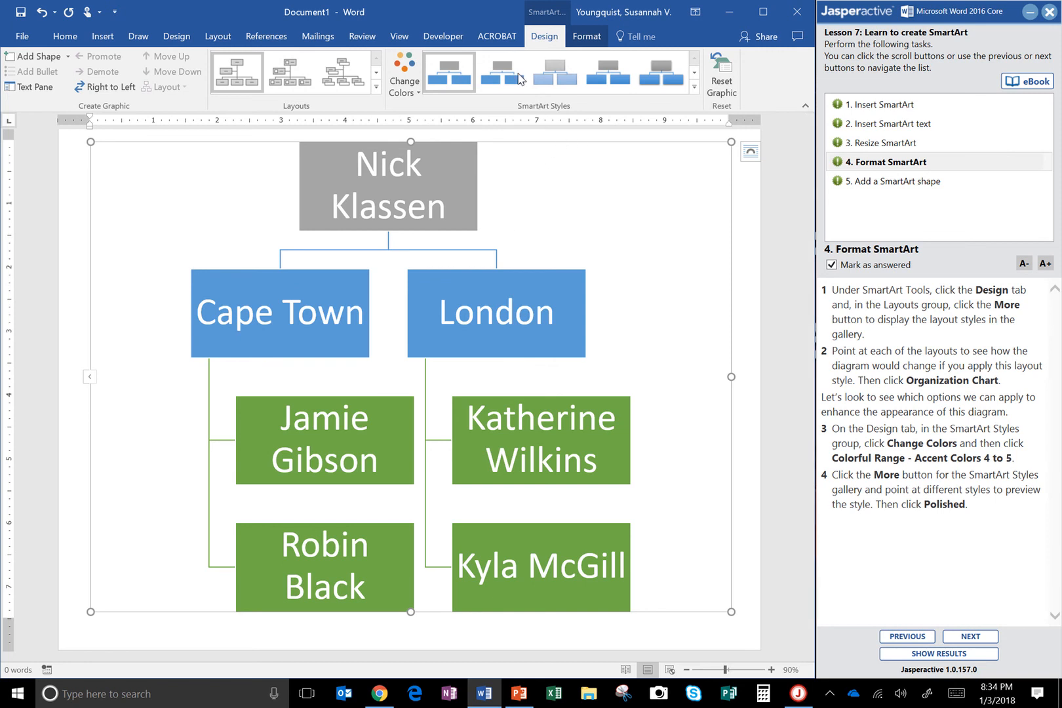
left_click(696, 89)
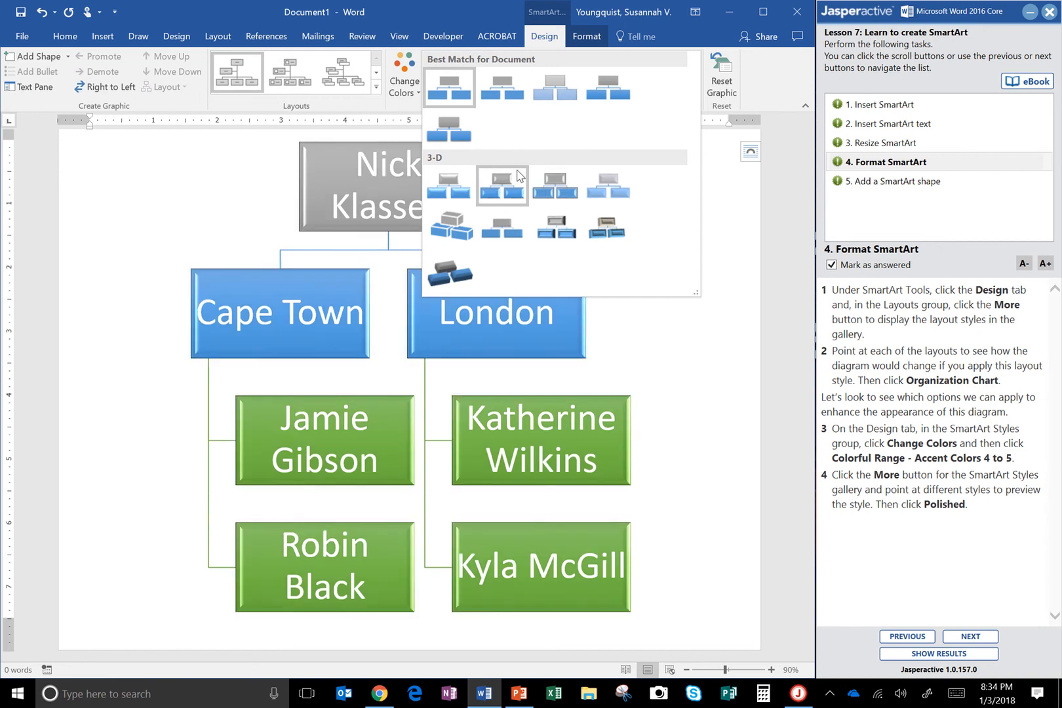
left_click(450, 180)
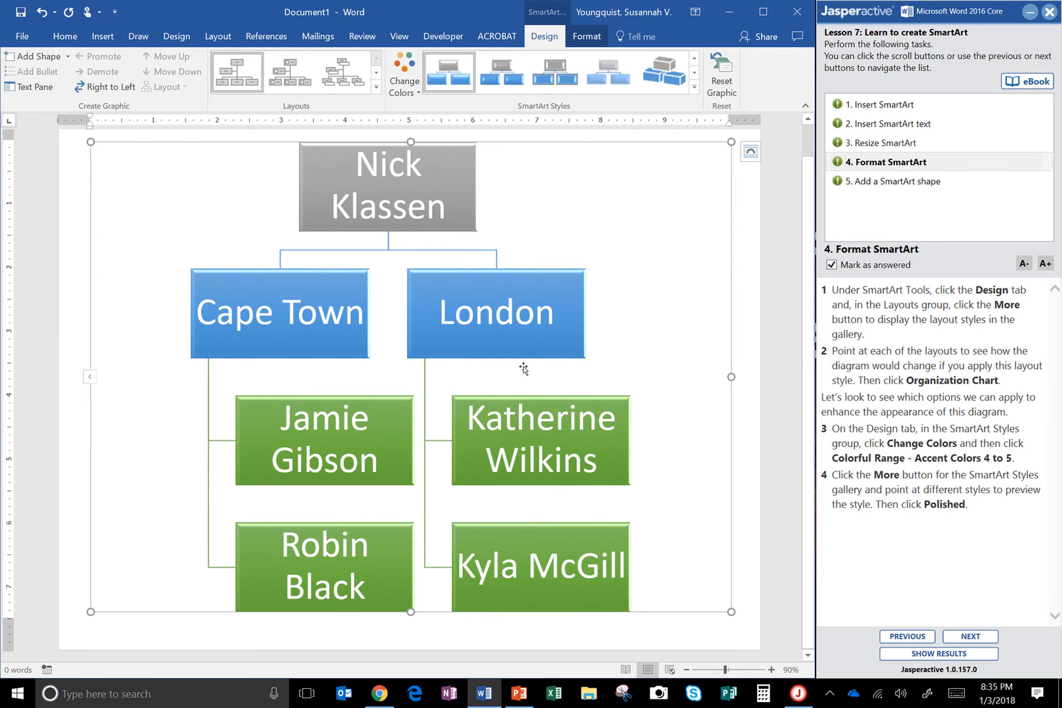
- Open the Add a SmartArt shape task and select the top-level box of the diagram
left_click(909, 182)
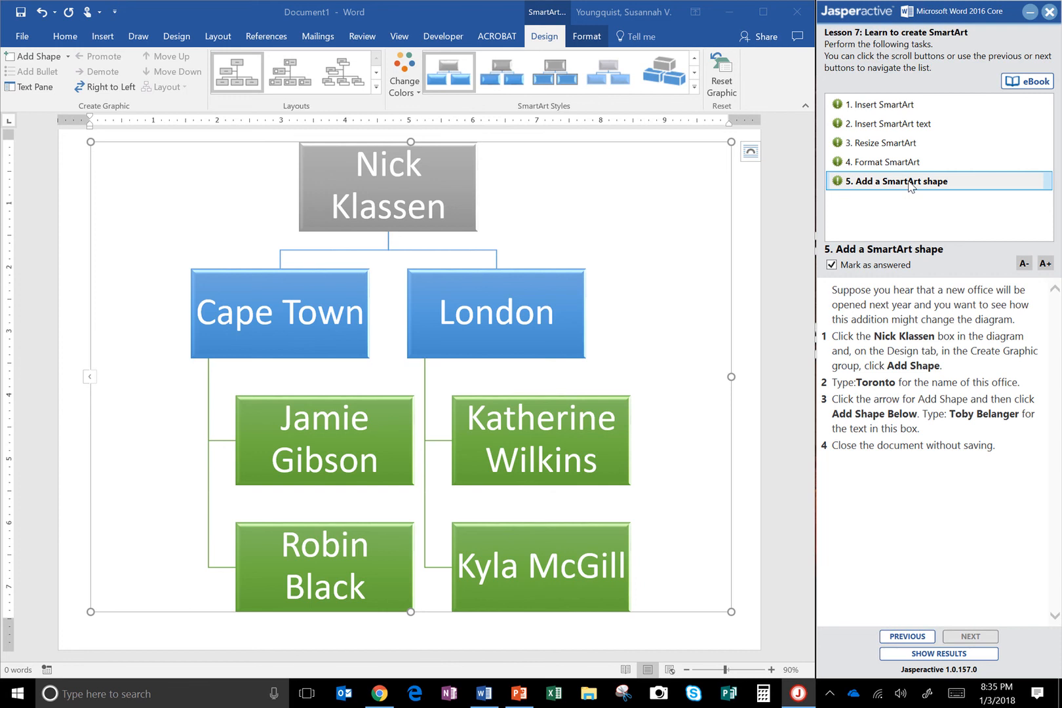
left_click(366, 182)
left_click(366, 183)
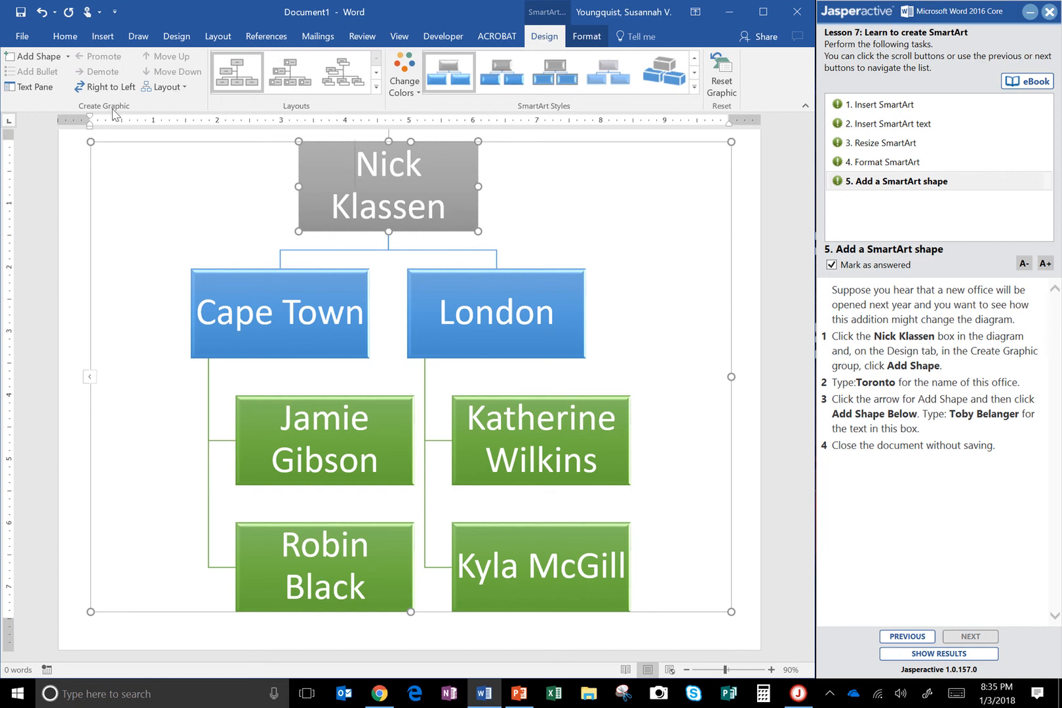
left_click(40, 57)
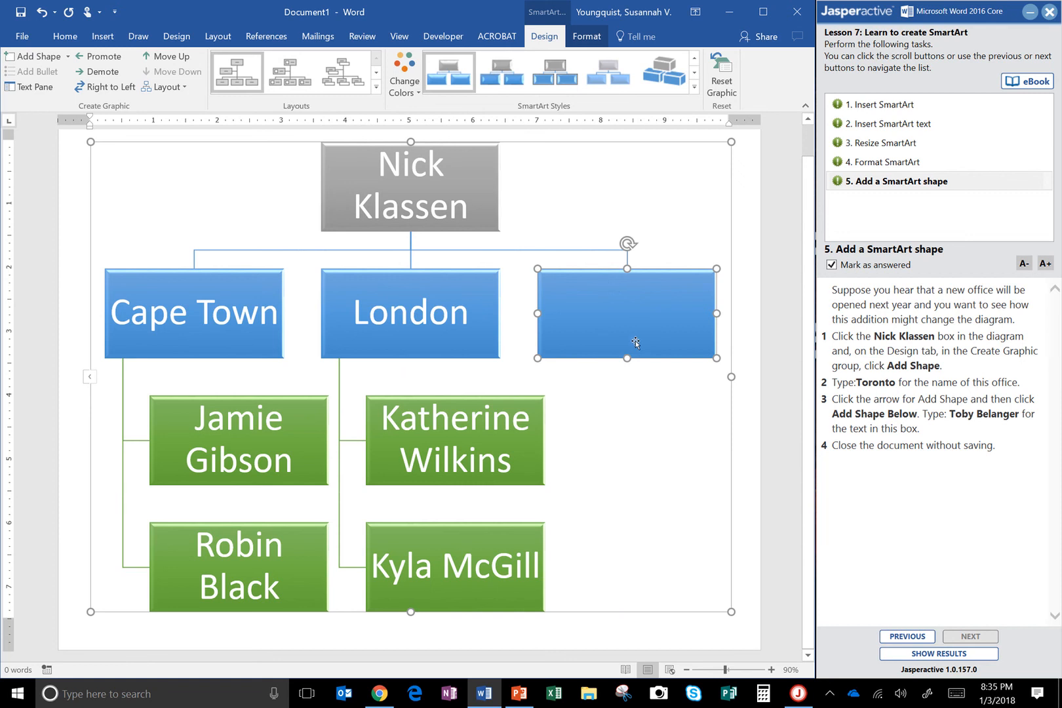
left_click(67, 57)
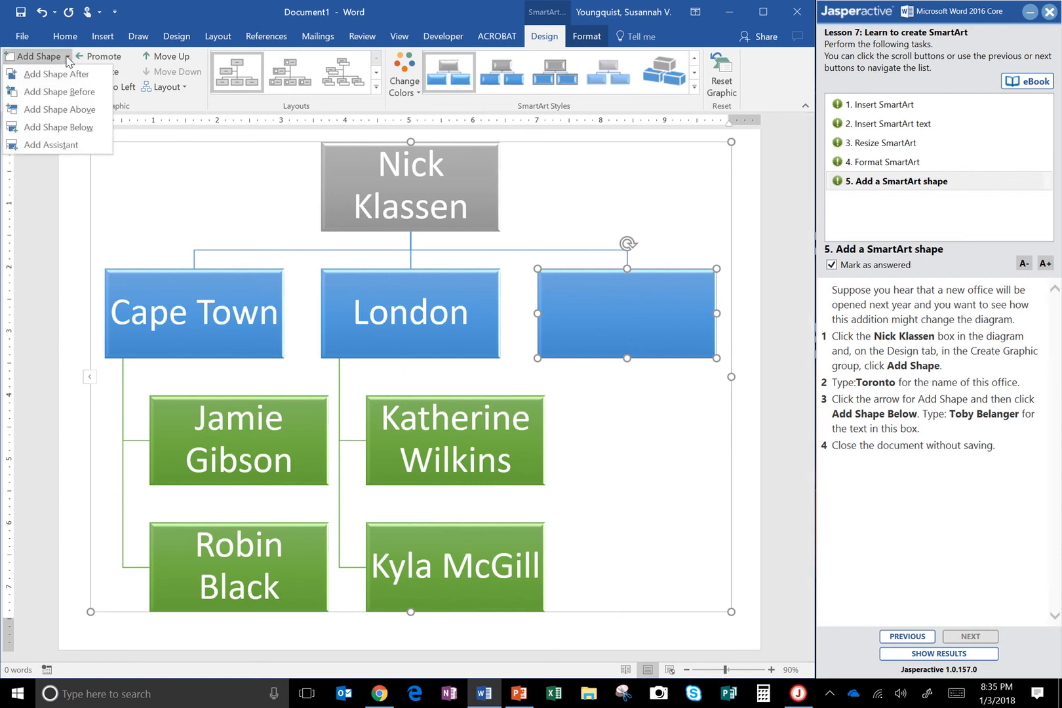
left_click(66, 127)
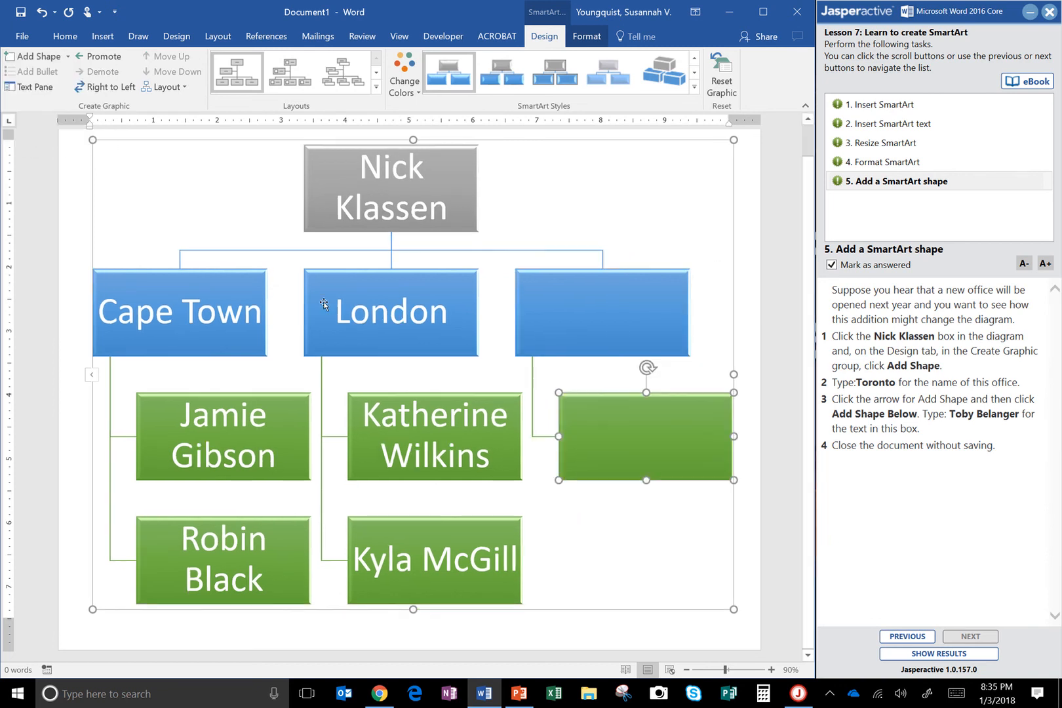
key("ctrl+z")
key("ctrl+z")
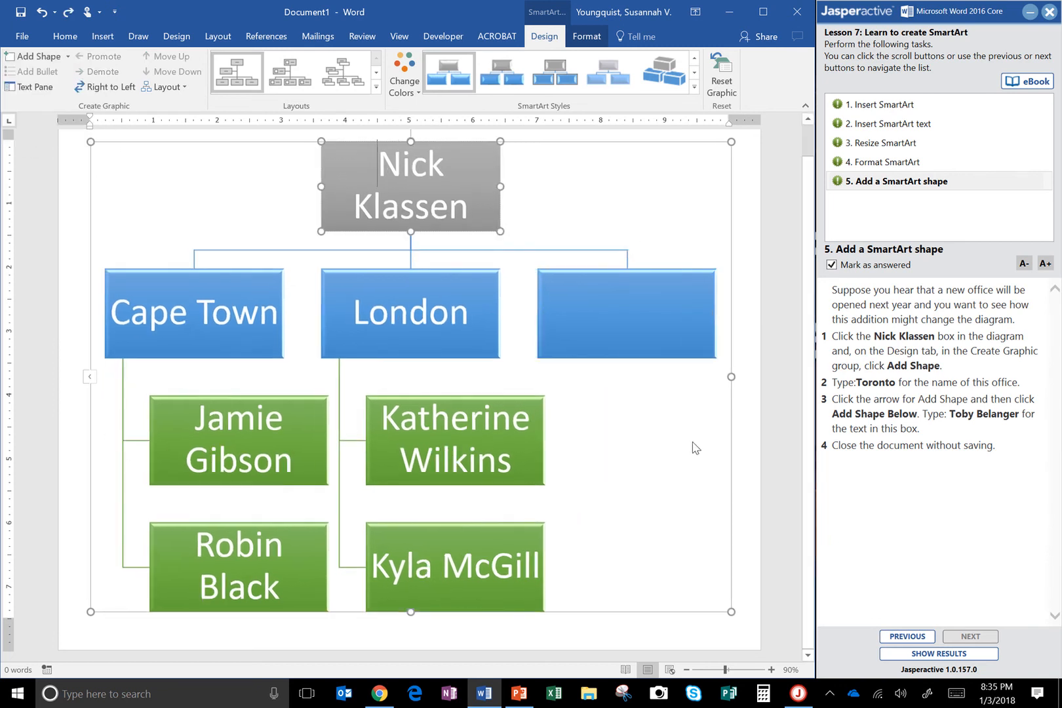
- Add a shape below the top-level box and enter Toronto as its text
left_click(68, 56)
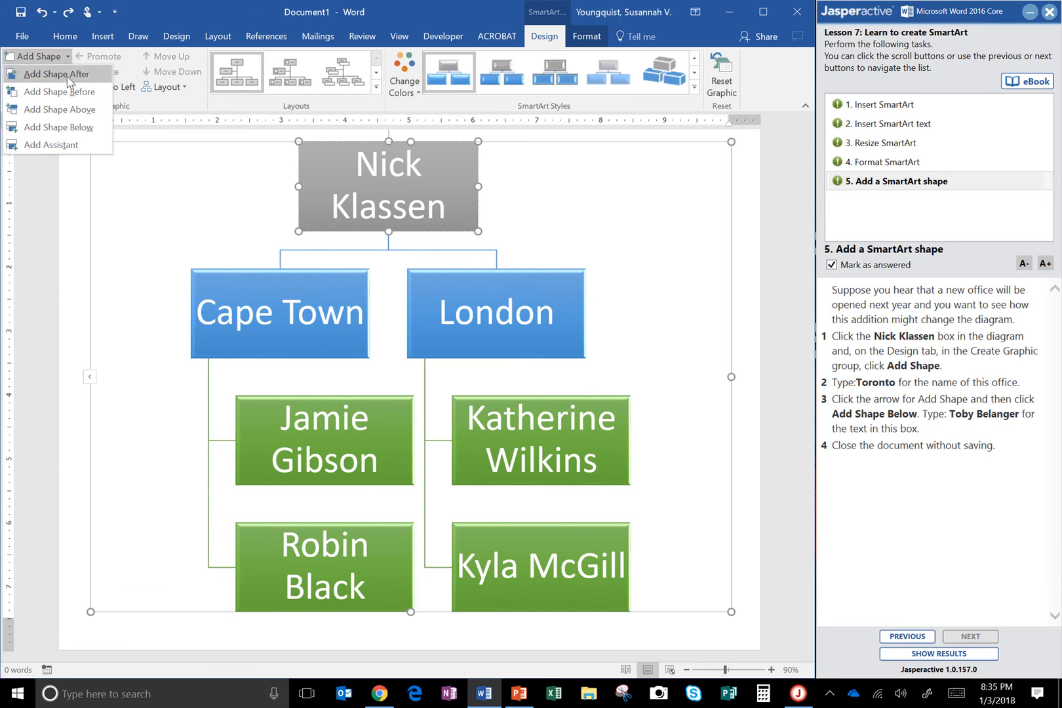
left_click(67, 127)
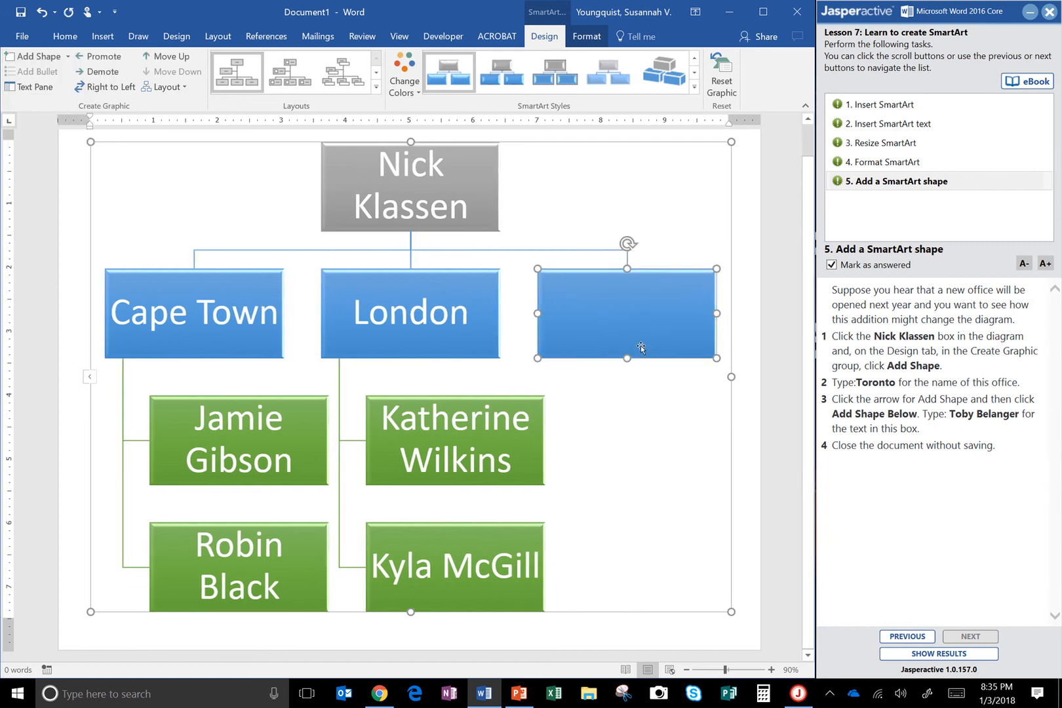
type("T")
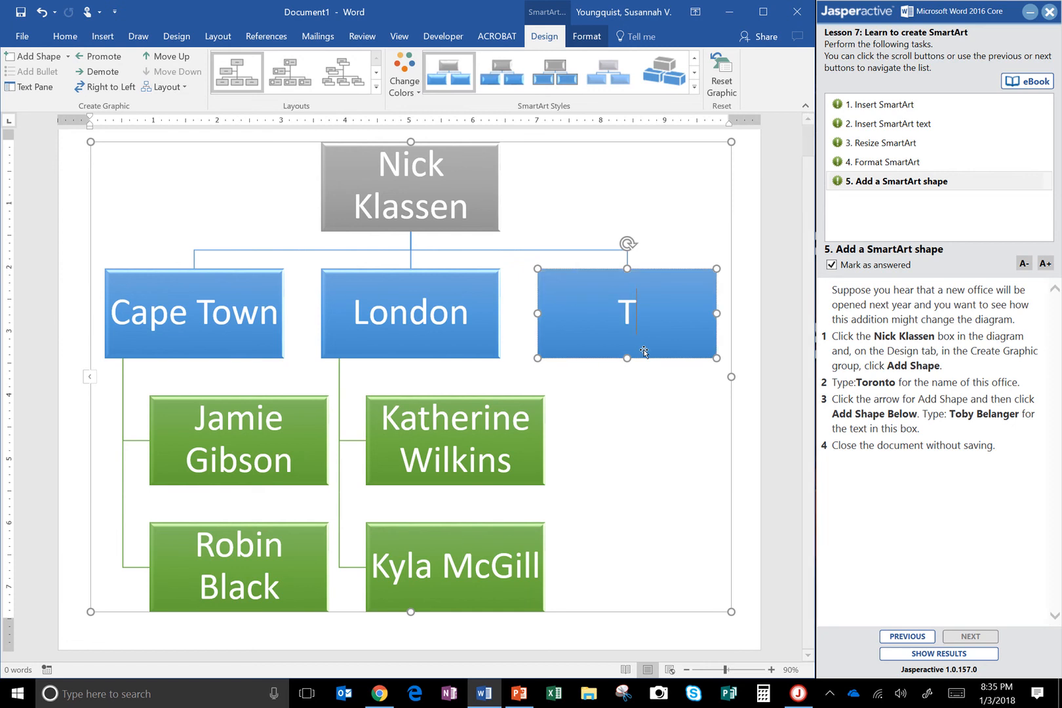
type("oby Belanger")
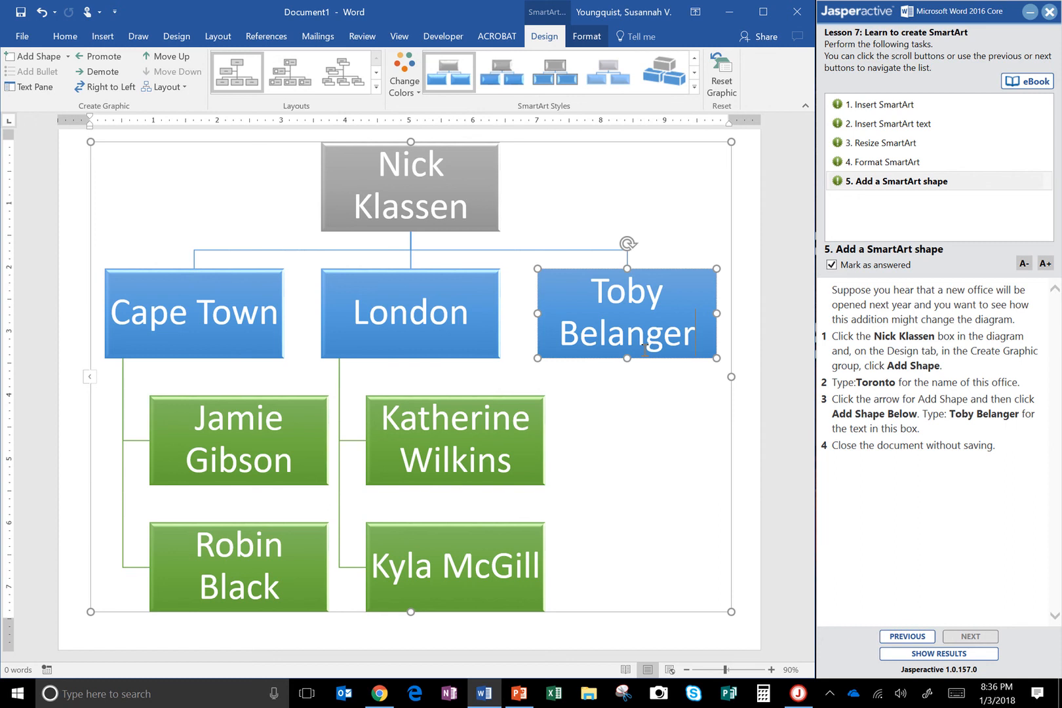
key("BackSpace")
key("BackSpace")
key("BackSpace")
key("BackSpace")
key("BackSpace")
key("BackSpace")
key("BackSpace")
key("BackSpace")
key("BackSpace")
key("BackSpace")
key("BackSpace")
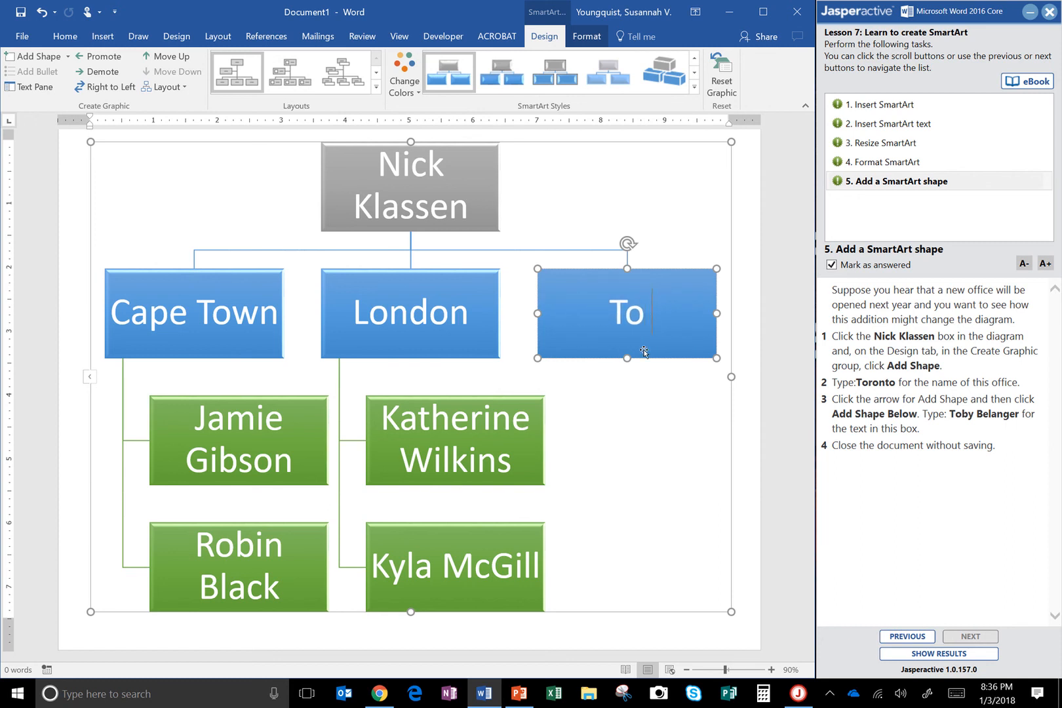
type("ronto")
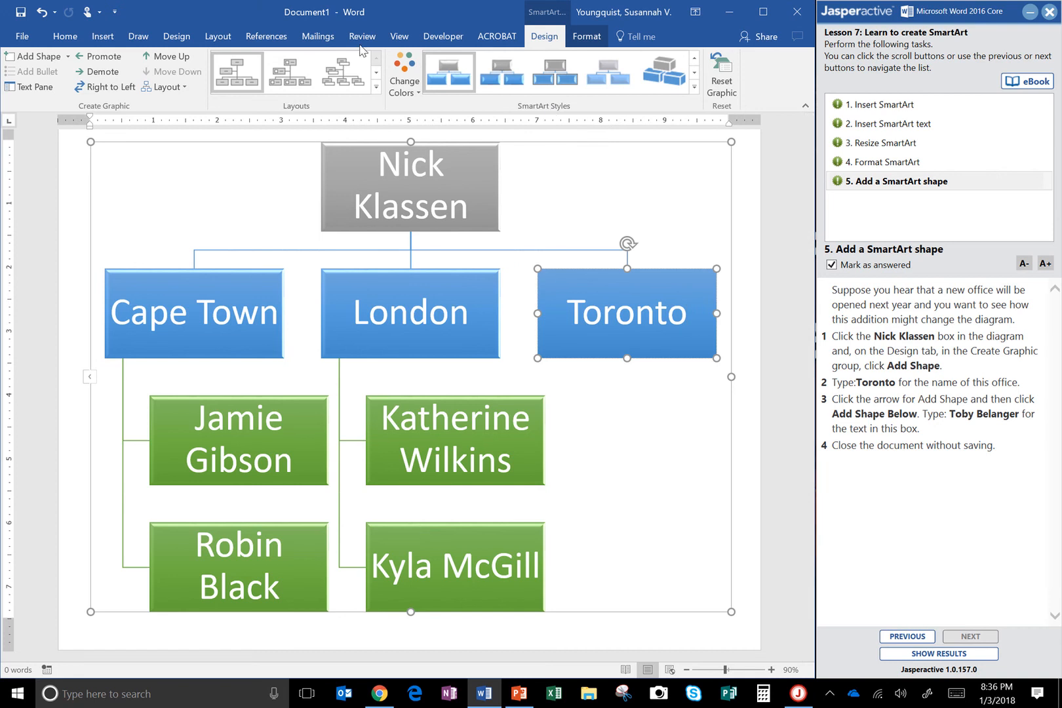
- Add a shape below Toronto and enter the employee's full name given in the instructions
left_click(67, 56)
left_click(59, 127)
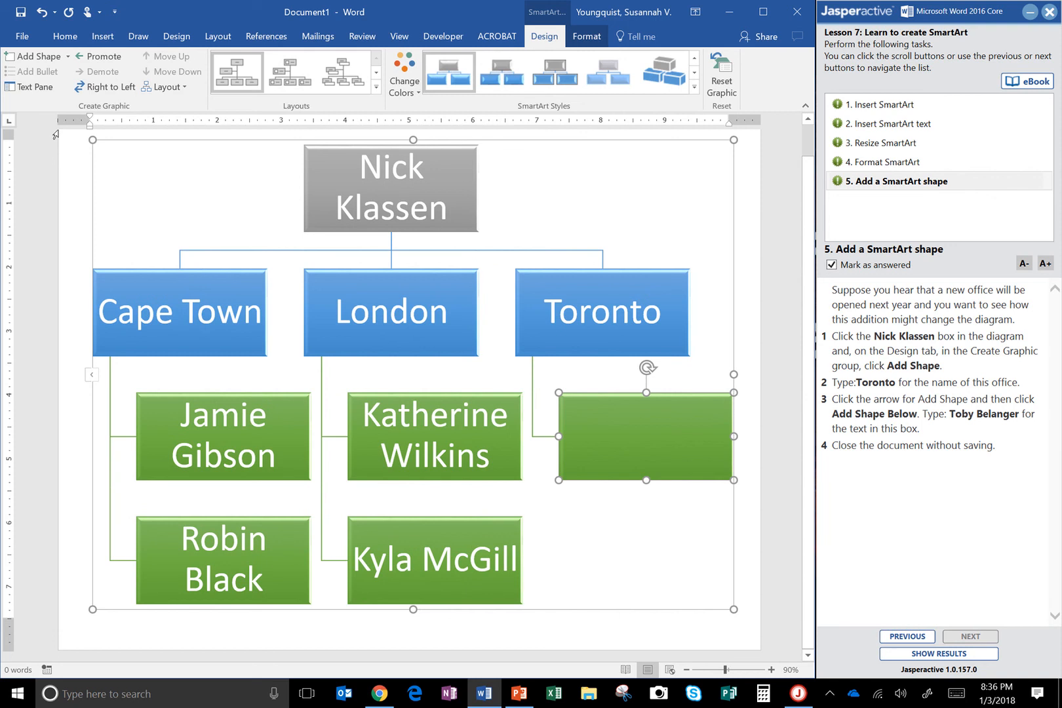
type("Toby Blen")
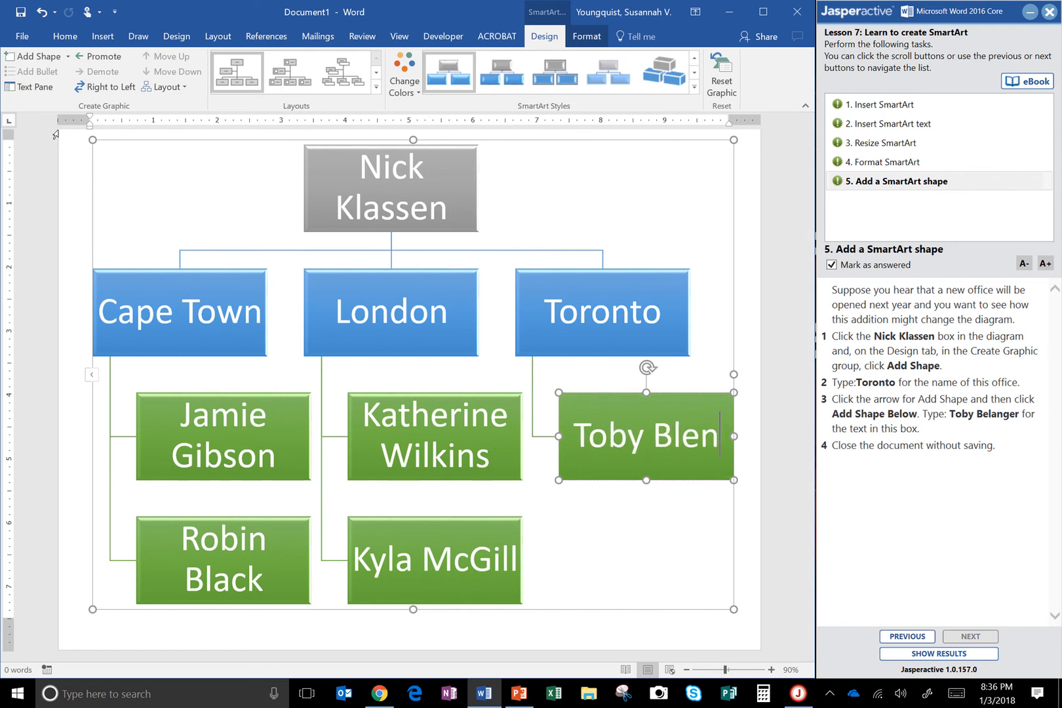
key("BackSpace")
key("BackSpace")
key("BackSpace")
type("elanger")
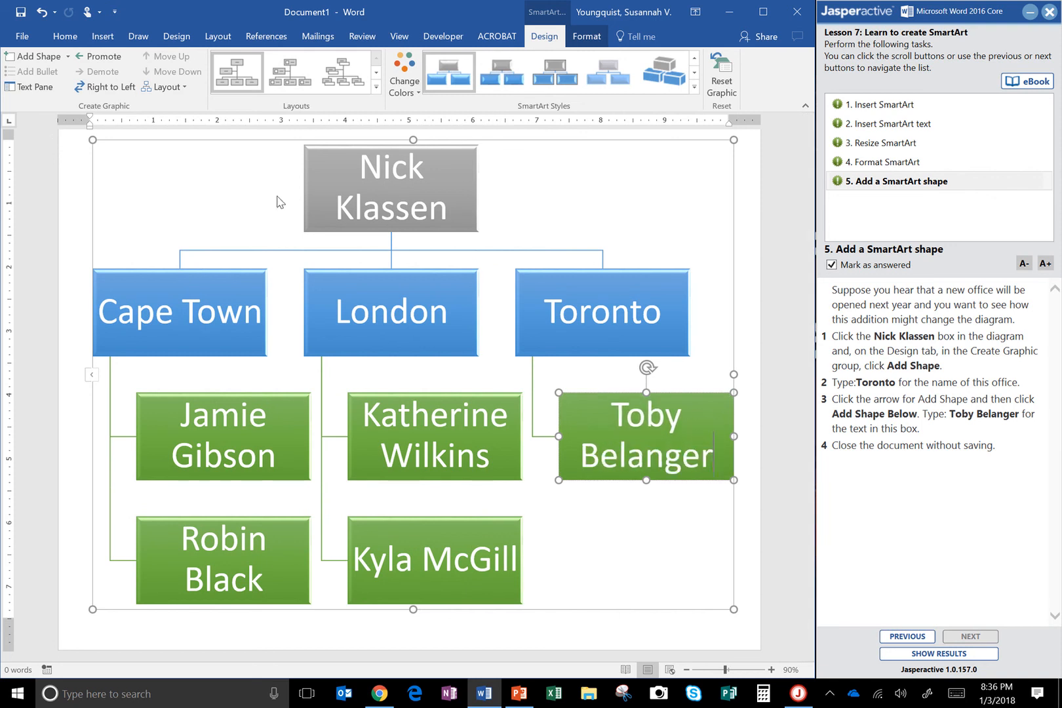
- Close the document without saving and submit the exercise to show the results
left_click(797, 13)
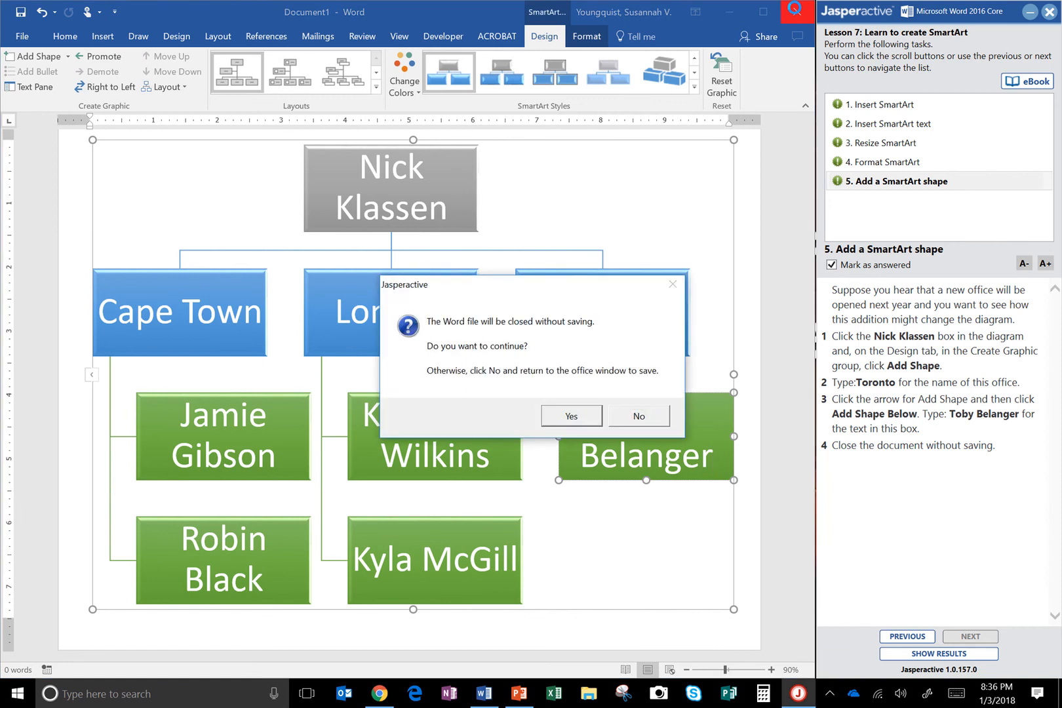
left_click(580, 419)
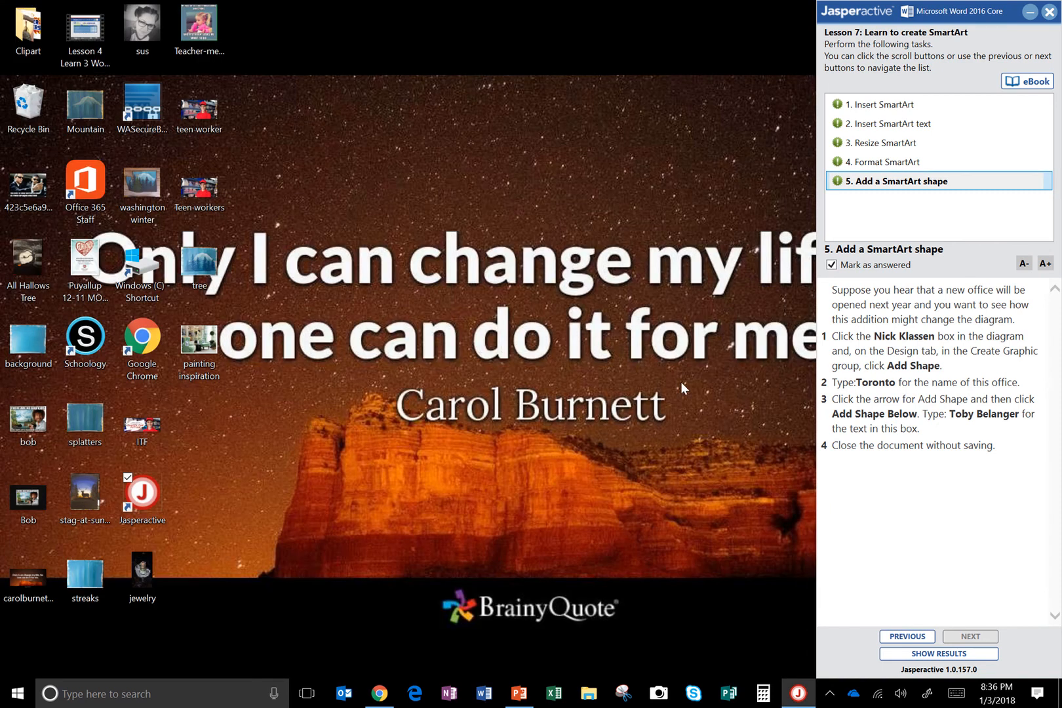
left_click(935, 654)
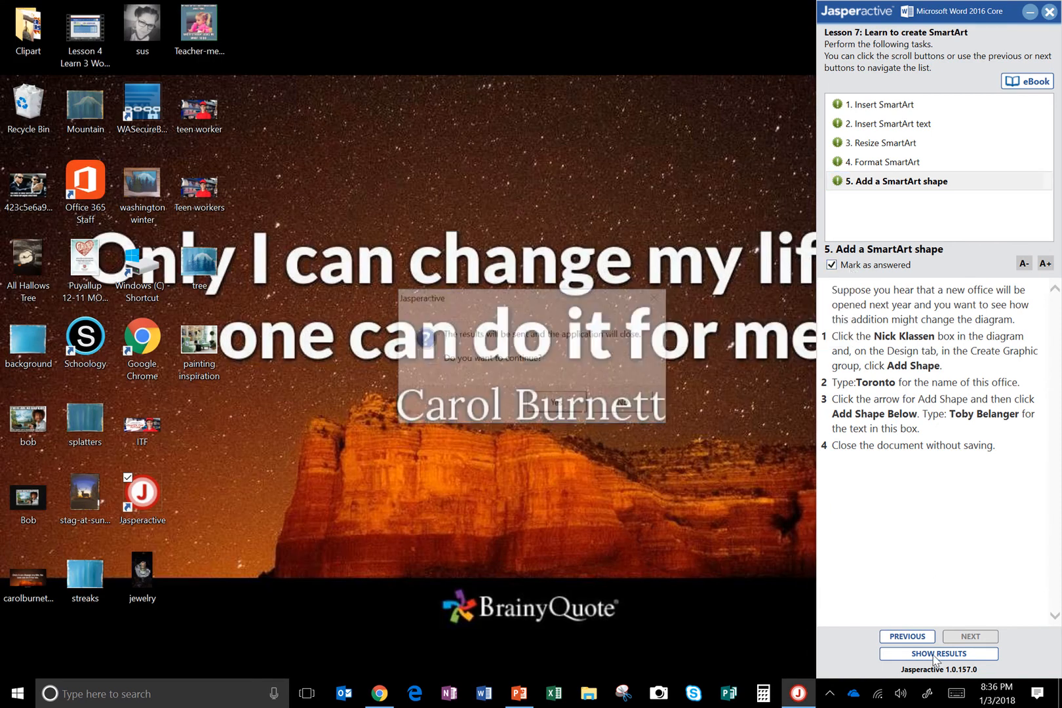
left_click(567, 409)
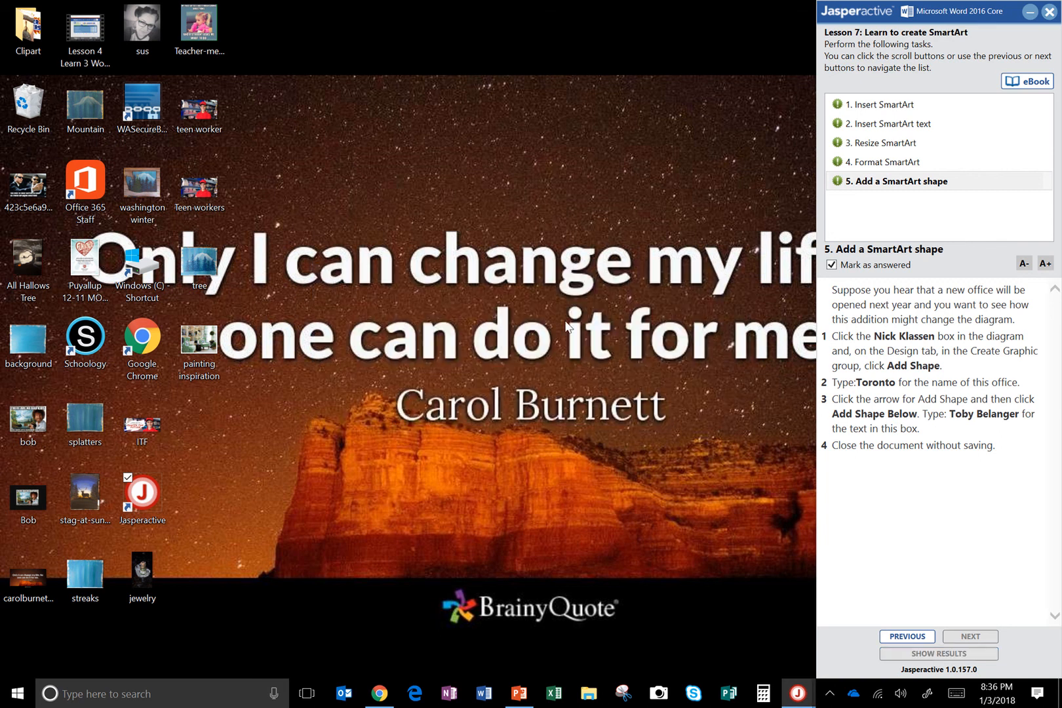